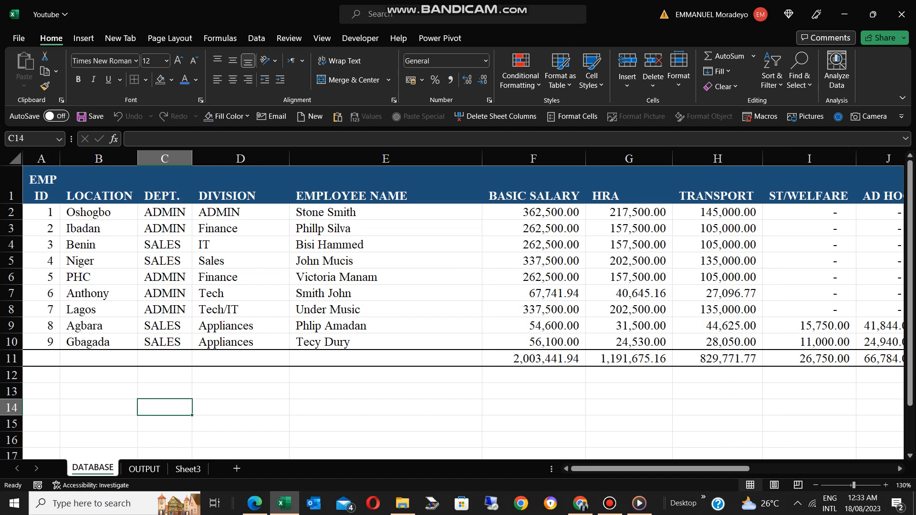
left_click(42, 212)
key("Down")
key("Down")
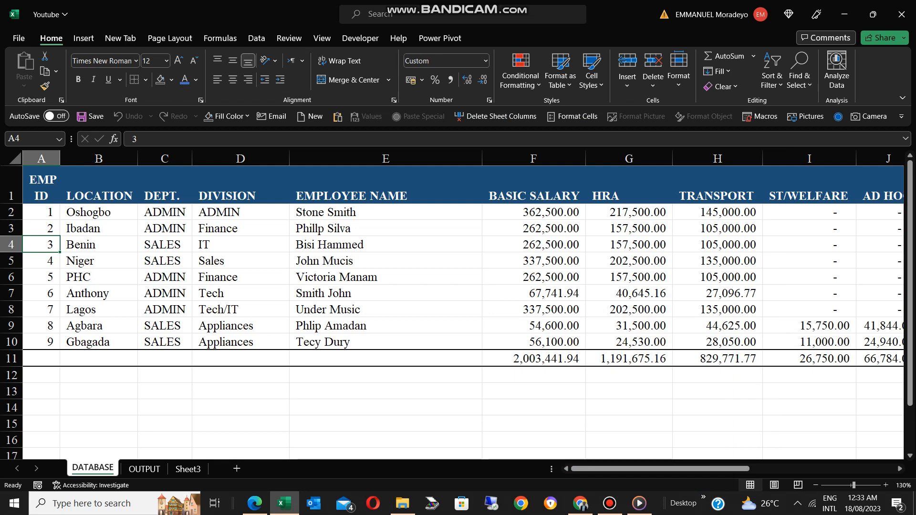
Rename the OUTPUT sheet as PAYSLIP1.
key("ctrl+Page_Down")
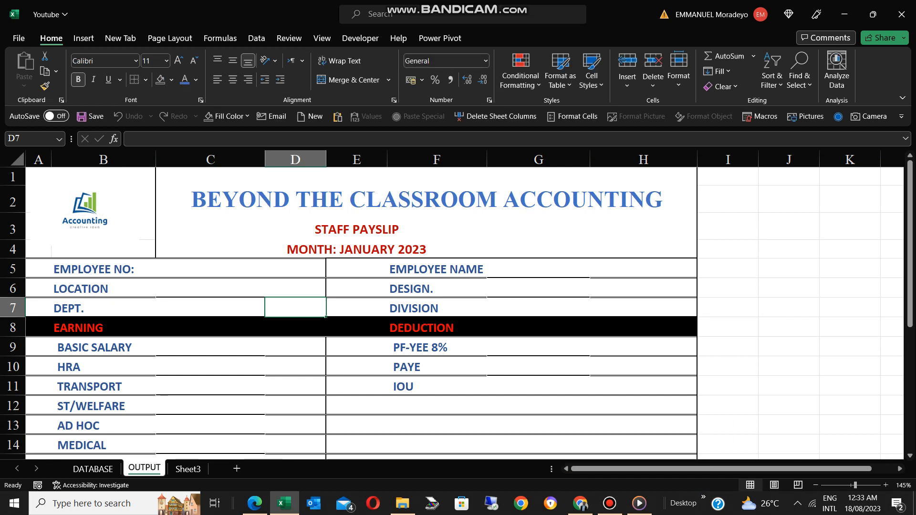
type("PAYSLIP")
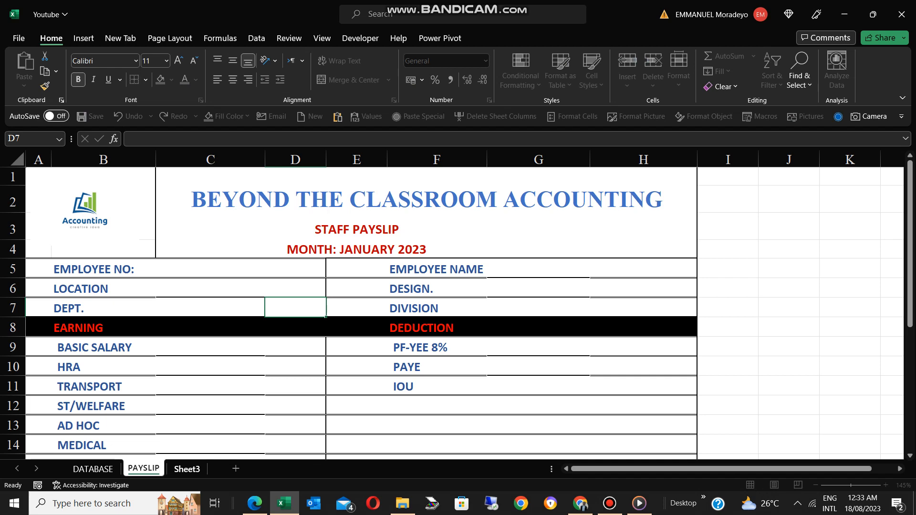
type("1")
left_click(210, 406)
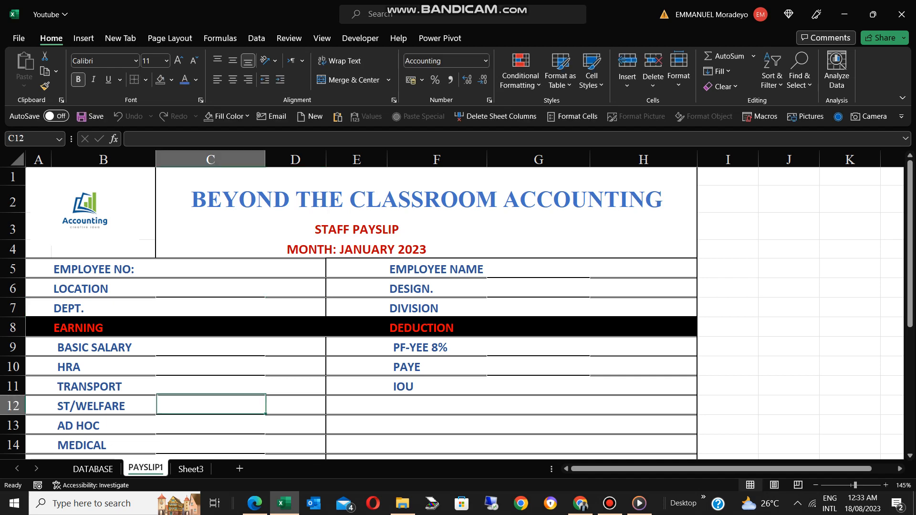
Change the employee number label in cell B5 of the payslip to "EMP ID:" to match the DATABASE header.
key("ctrl+Page_Up")
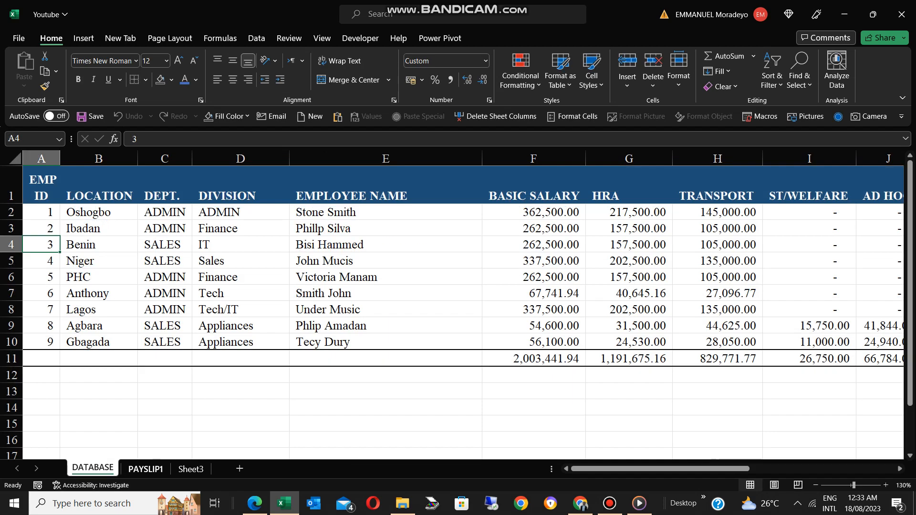
key("ctrl+Page_Down")
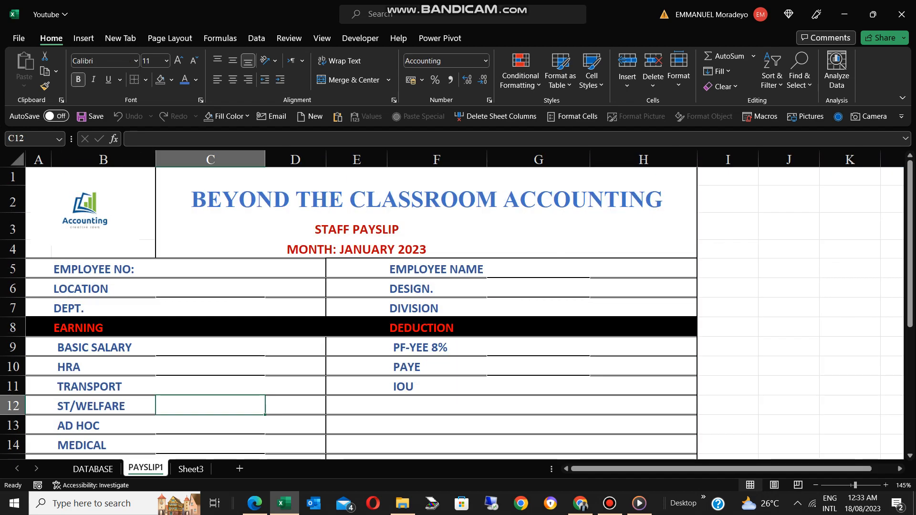
left_click(95, 269)
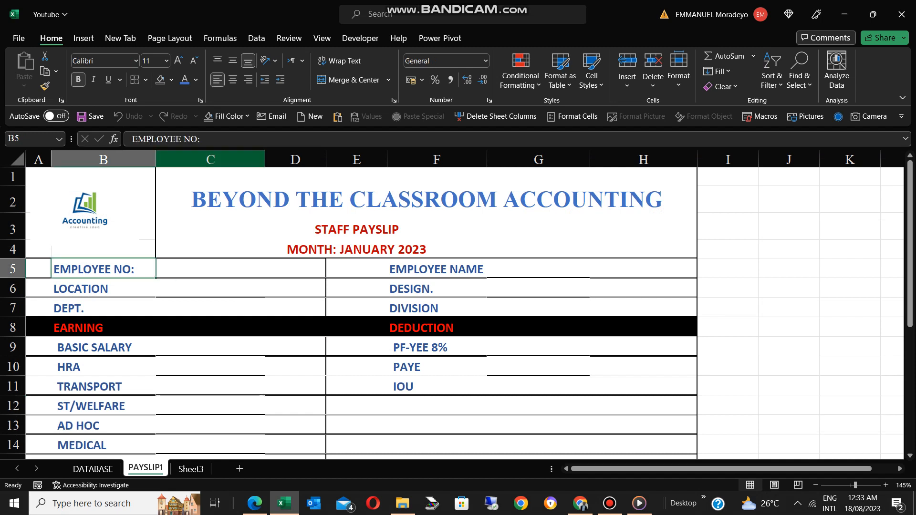
left_click(205, 139)
left_click_drag(184, 139, 151, 139)
type("ID:")
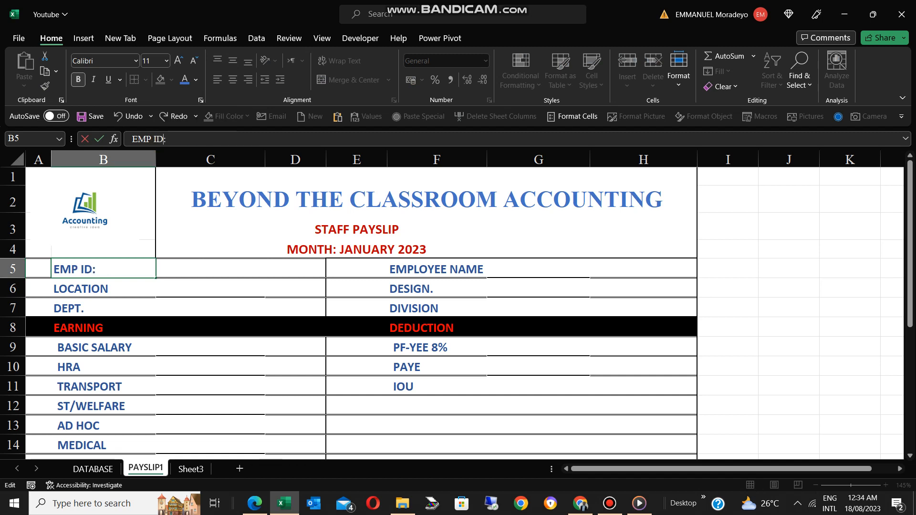
key("Return")
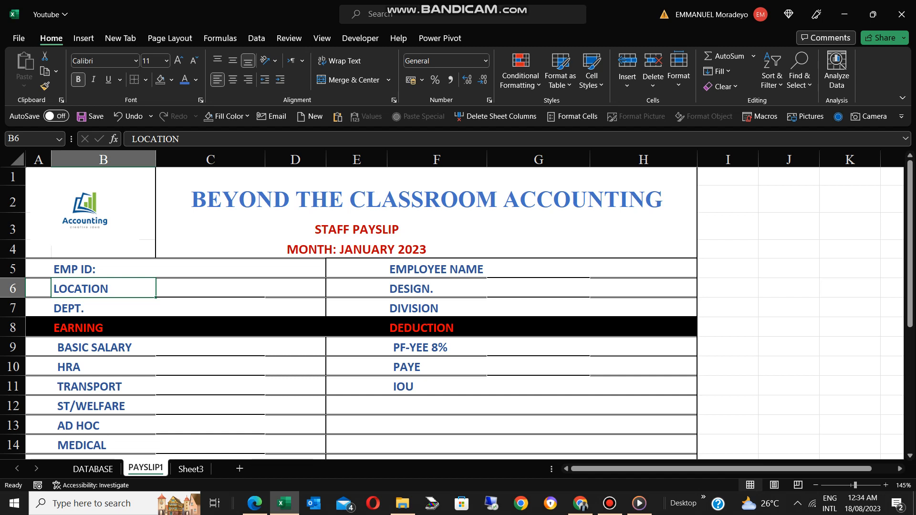
Examine the list of basic commands on Sheet3 and compare the payslip's ID and name fields with the DATABASE sheet.
left_click(539, 268)
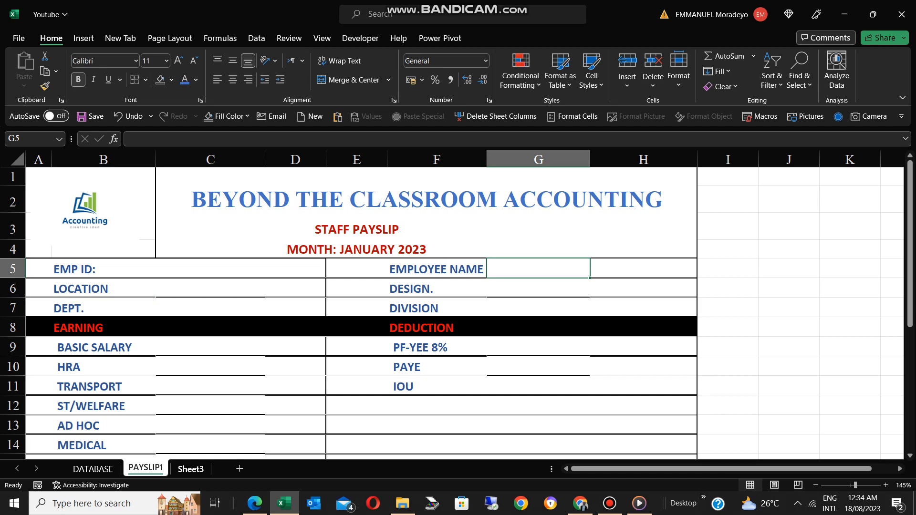
left_click(191, 470)
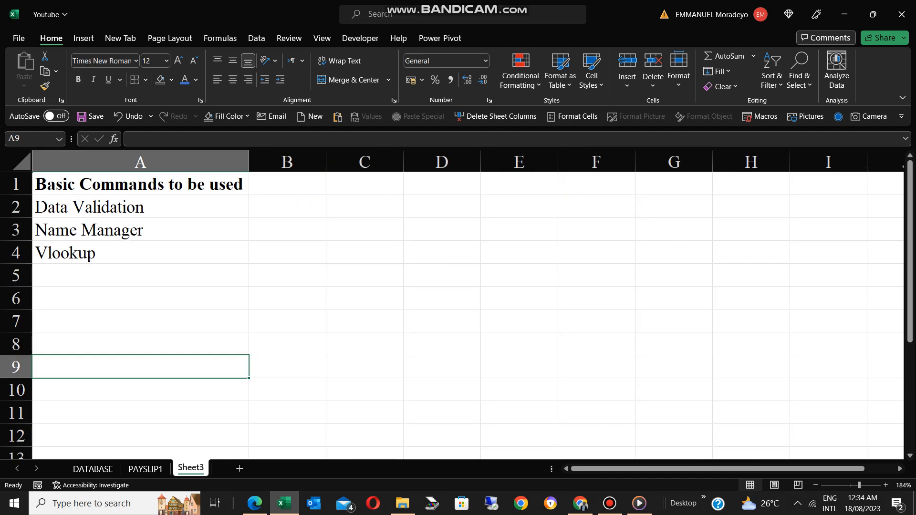
left_click(141, 207)
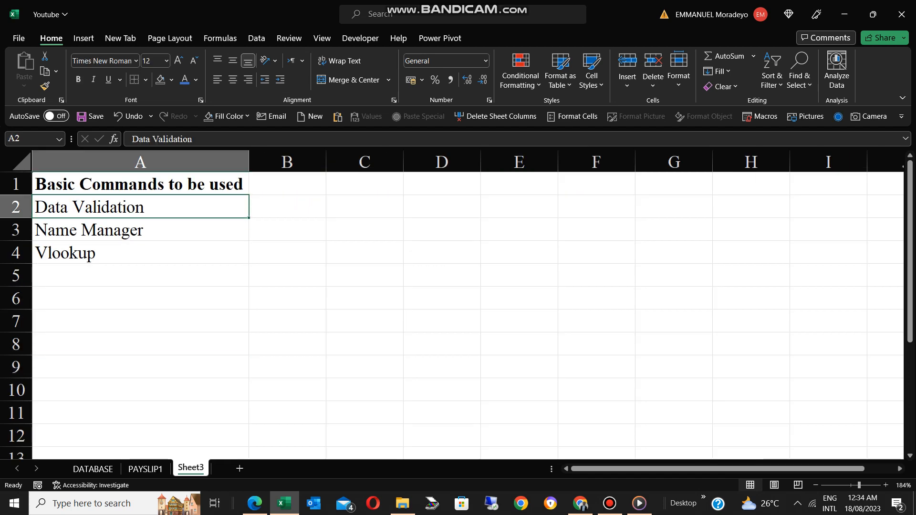
left_click(141, 230)
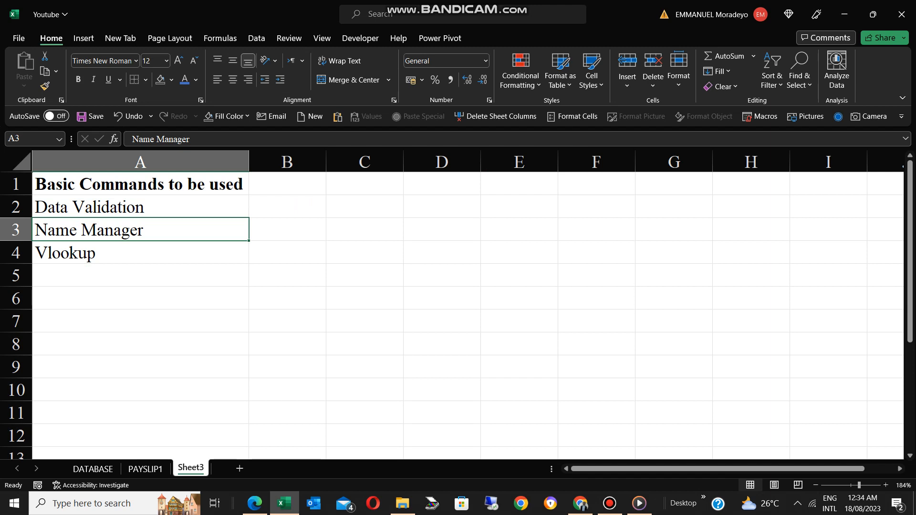
left_click(140, 252)
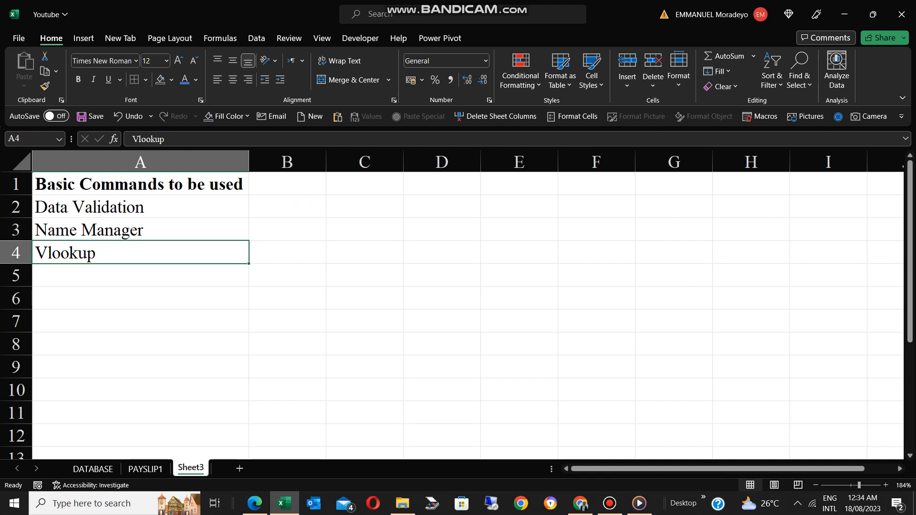
left_click(140, 206)
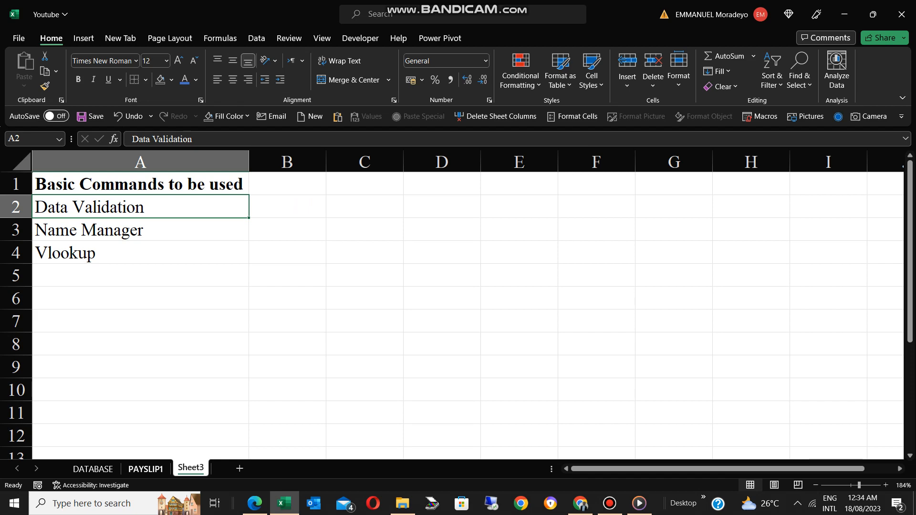
key("ctrl+Page_Up")
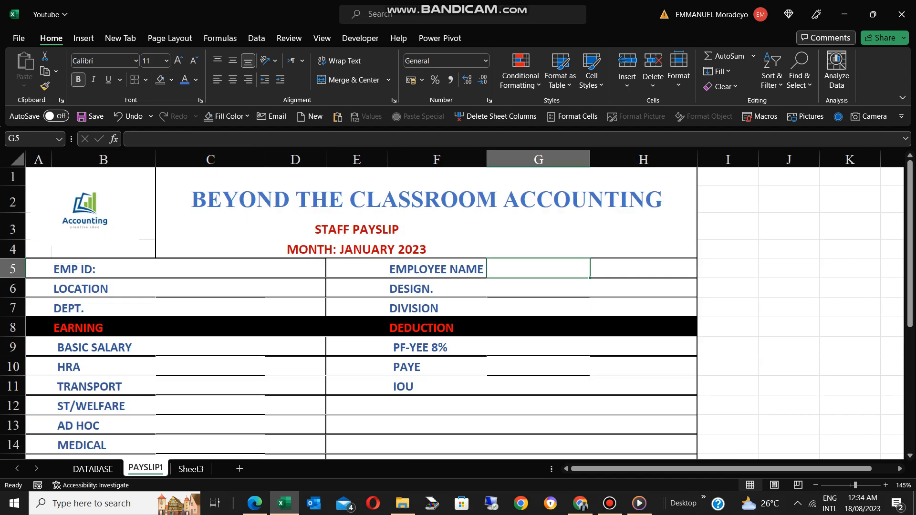
left_click(210, 268)
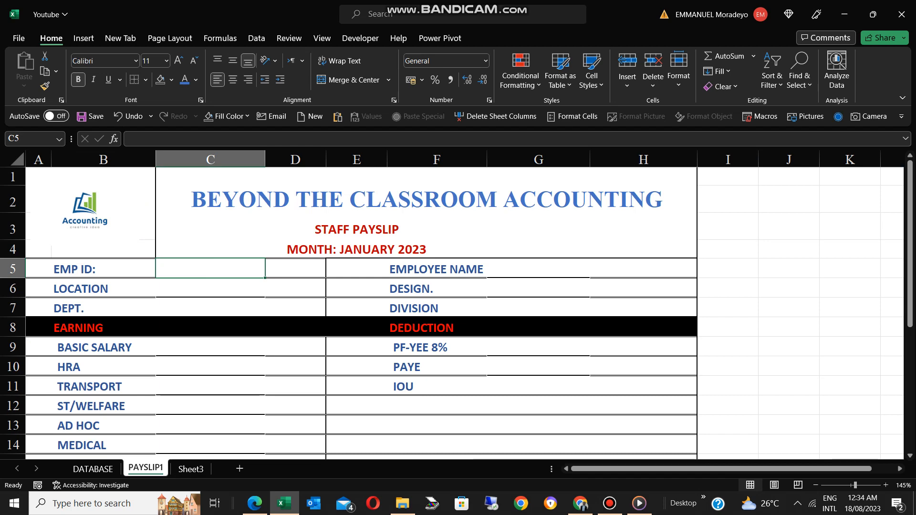
left_click(94, 469)
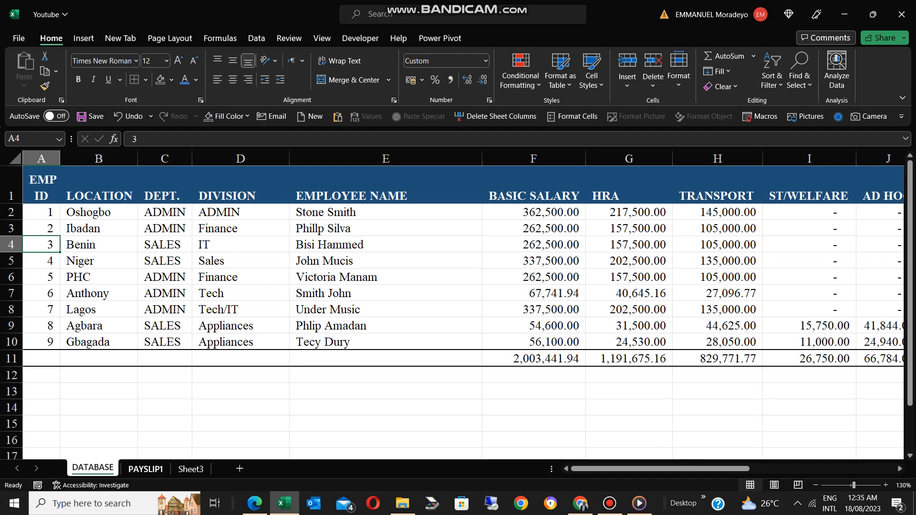
left_click(145, 469)
left_click(538, 268)
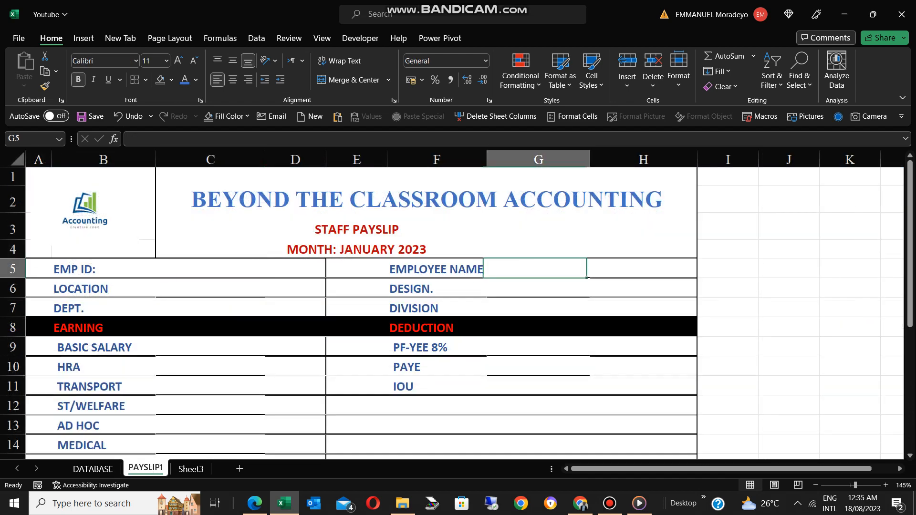
left_click(239, 268)
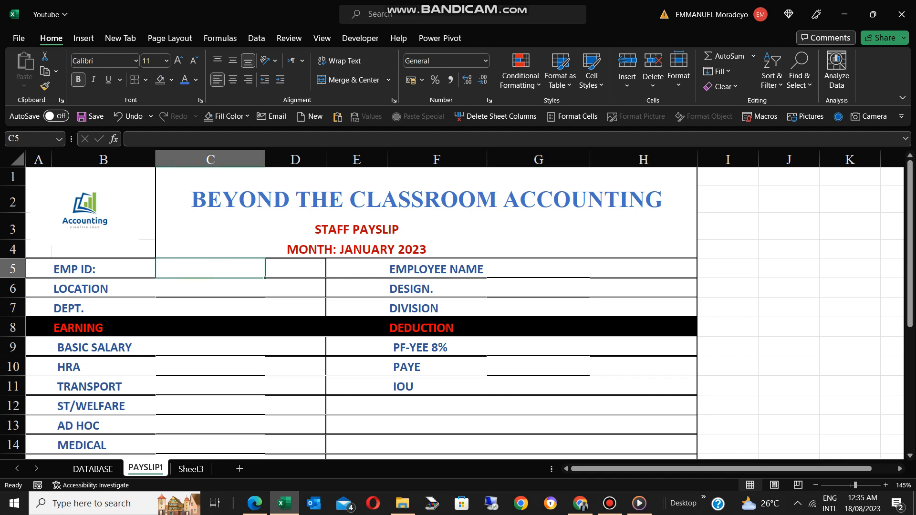
Set the font color of the "Data Validation" entry in cell A2 on Sheet3 to dark red.
left_click(191, 469)
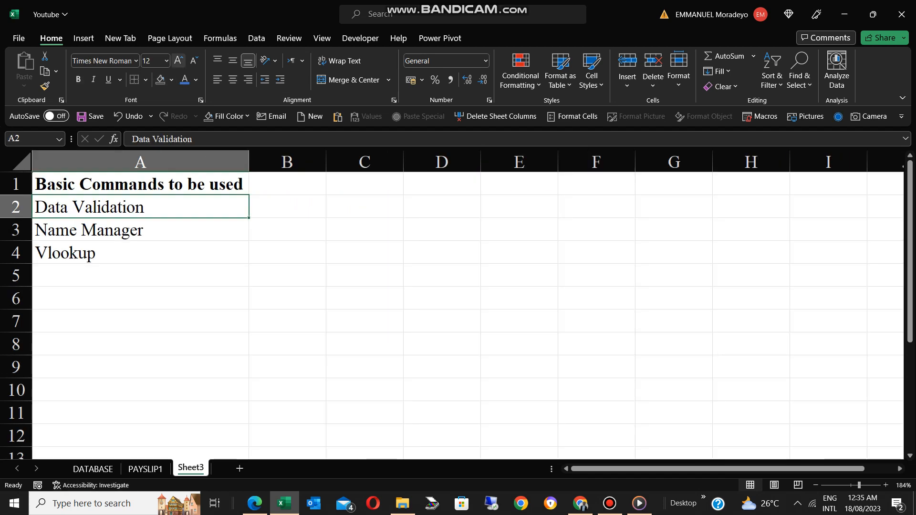
left_click(185, 80)
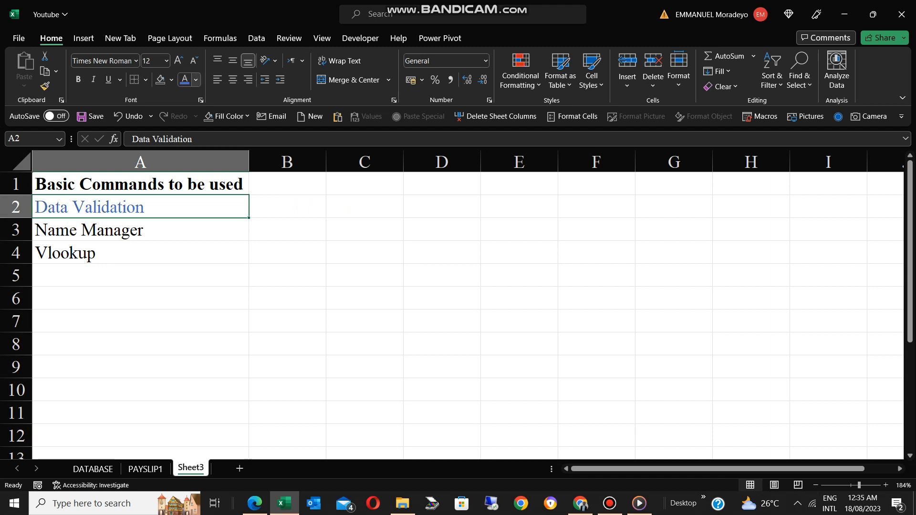
left_click(196, 80)
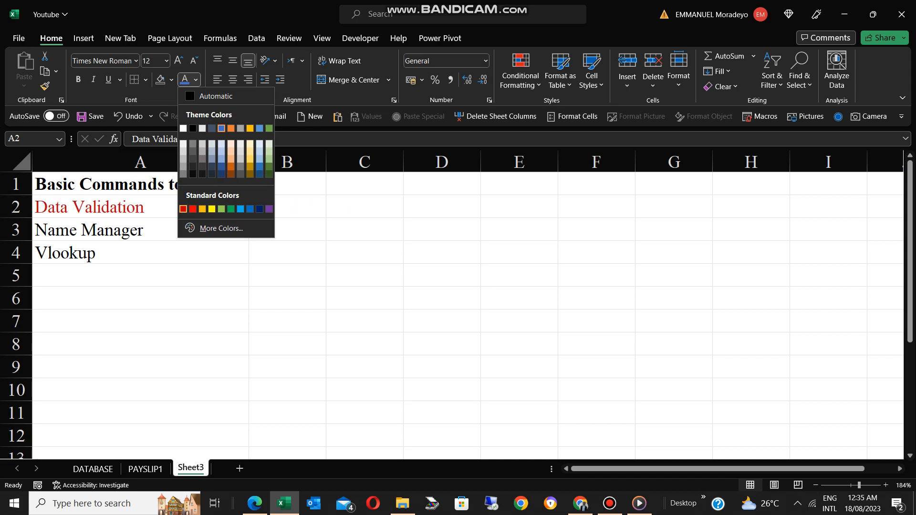
left_click(183, 209)
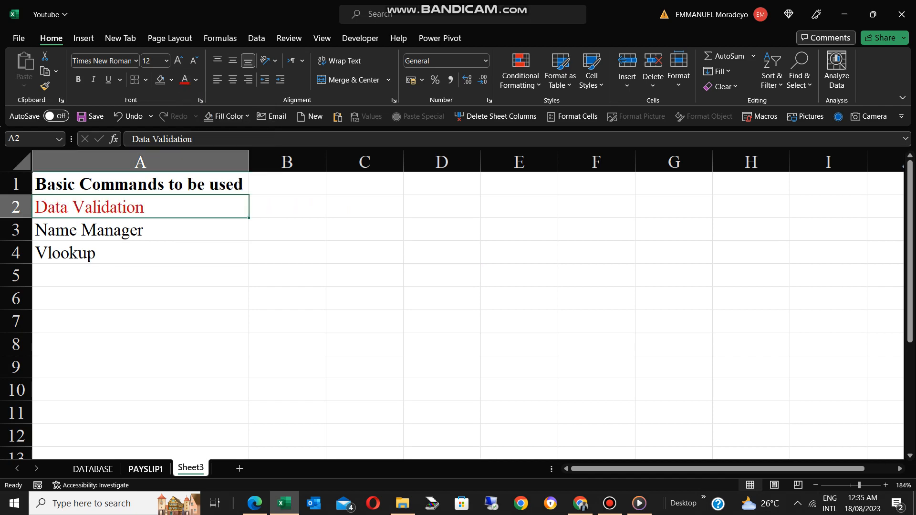
Define a workbook-scoped name EMP_ID for the range A1:A10 on the DATABASE sheet using Name Manager.
key("ctrl+Page_Up")
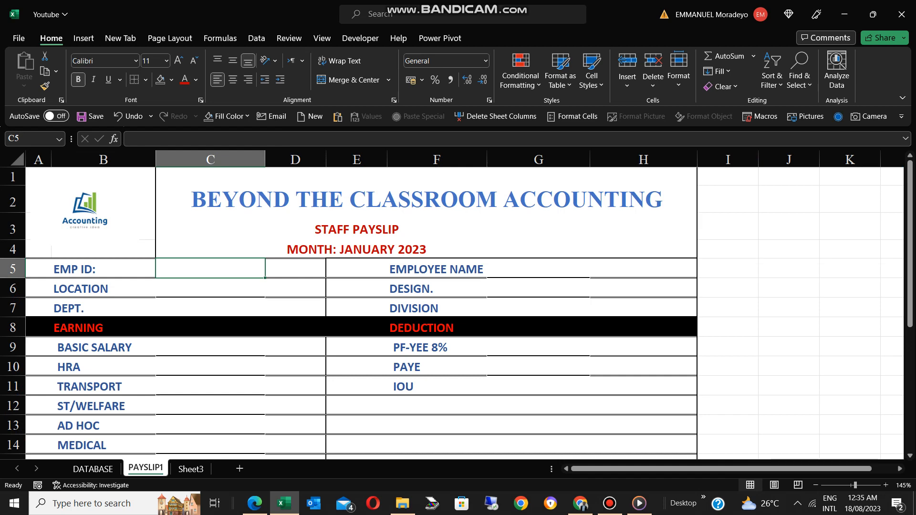
key("ctrl+Page_Up")
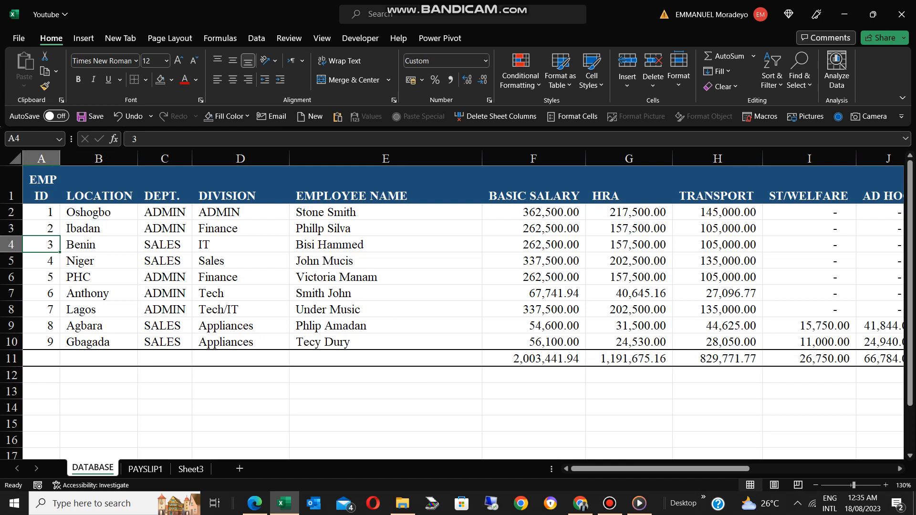
left_click_drag(41, 186, 42, 342)
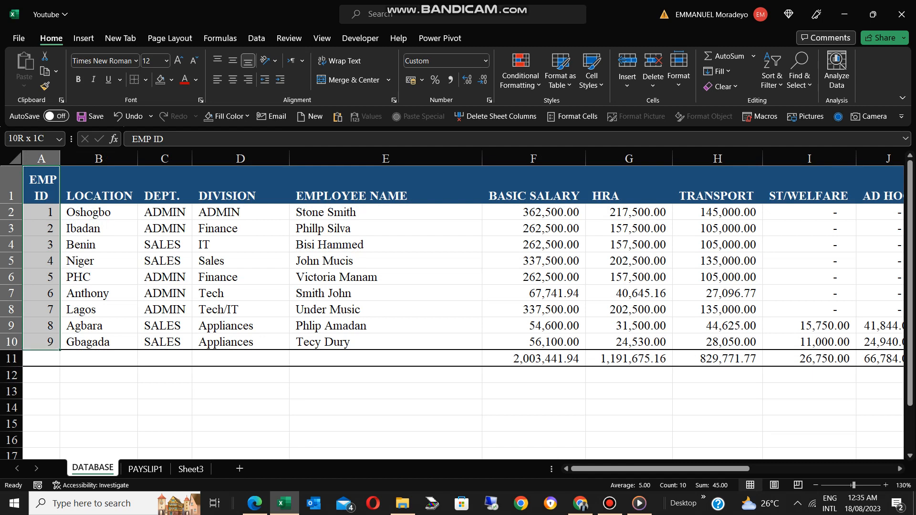
left_click_drag(41, 342, 41, 341)
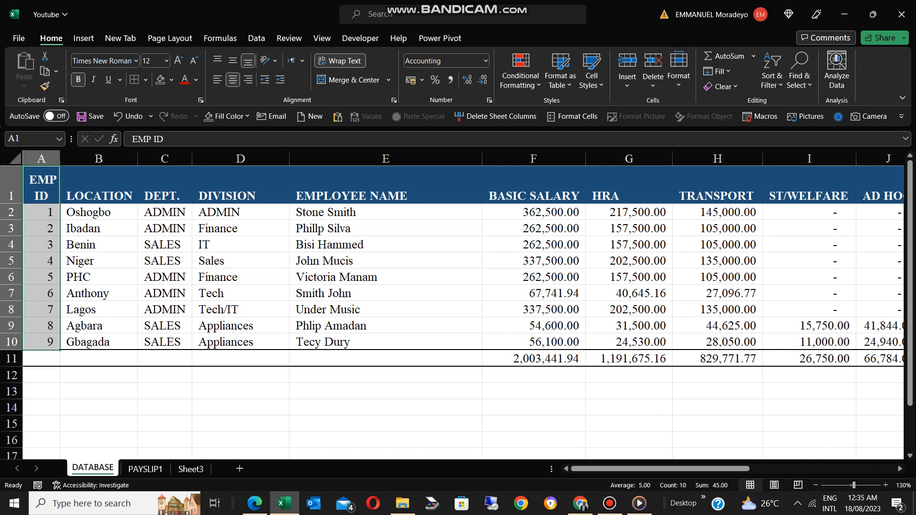
left_click_drag(42, 187, 41, 261)
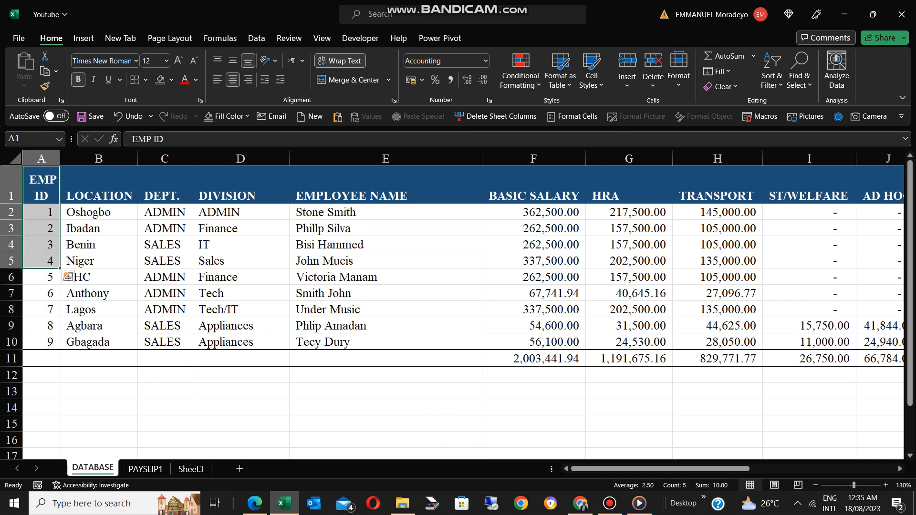
left_click(42, 186)
left_click_drag(41, 186, 42, 342)
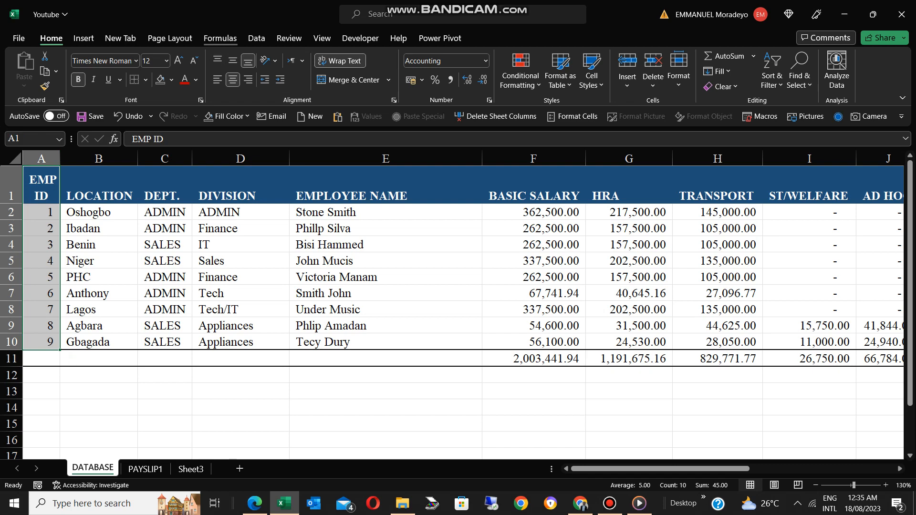
left_click(221, 38)
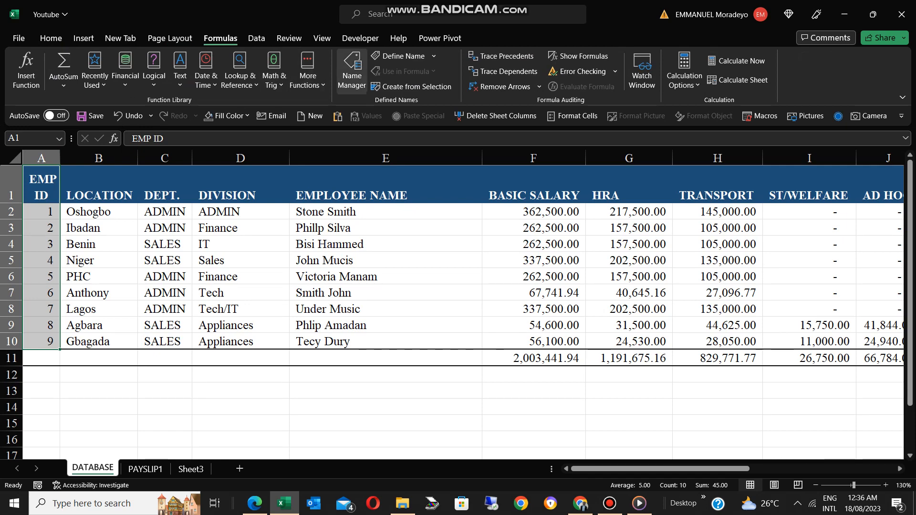
left_click(352, 71)
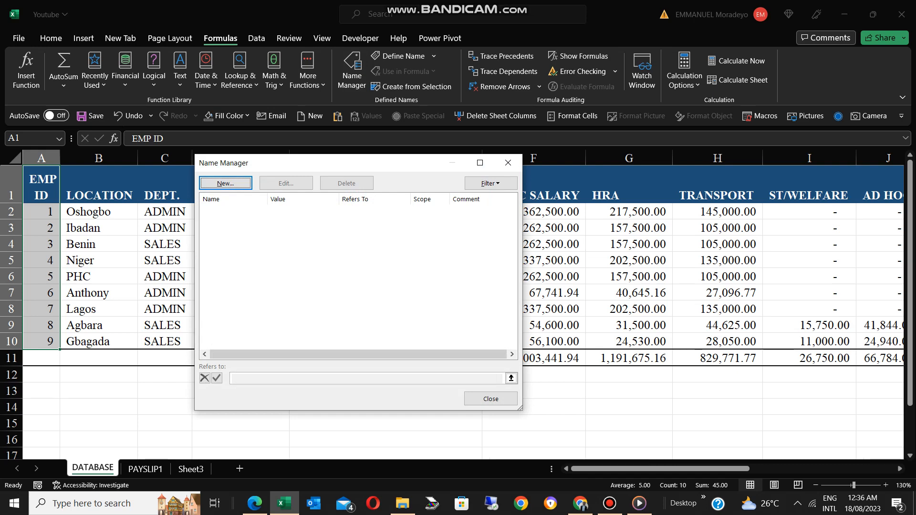
left_click(225, 184)
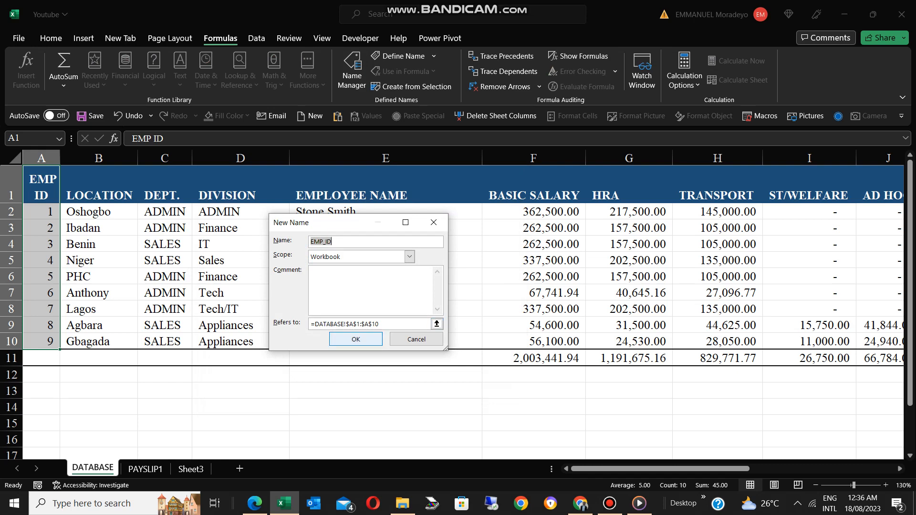
key("Return")
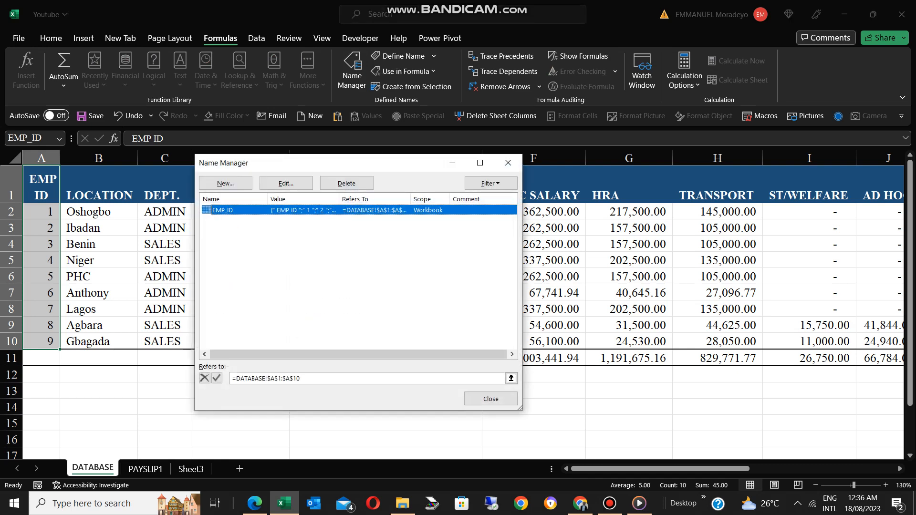
left_click(491, 399)
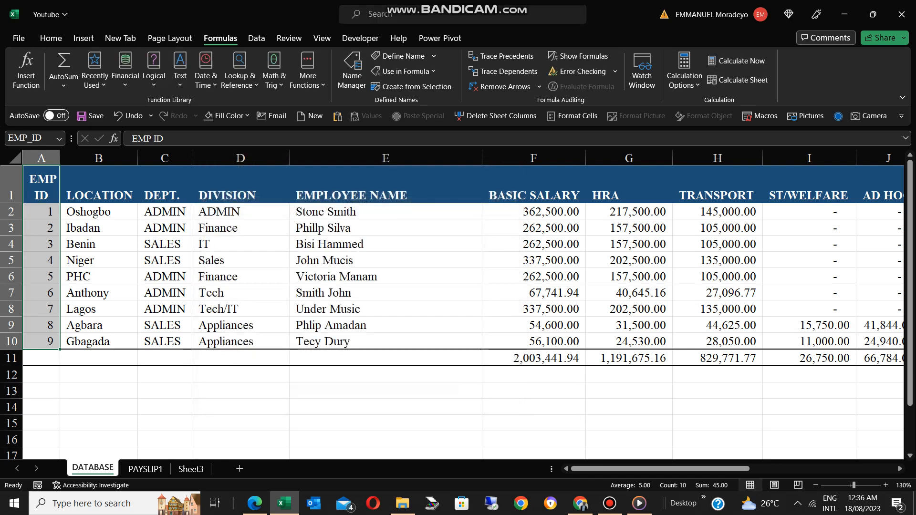
left_click(146, 469)
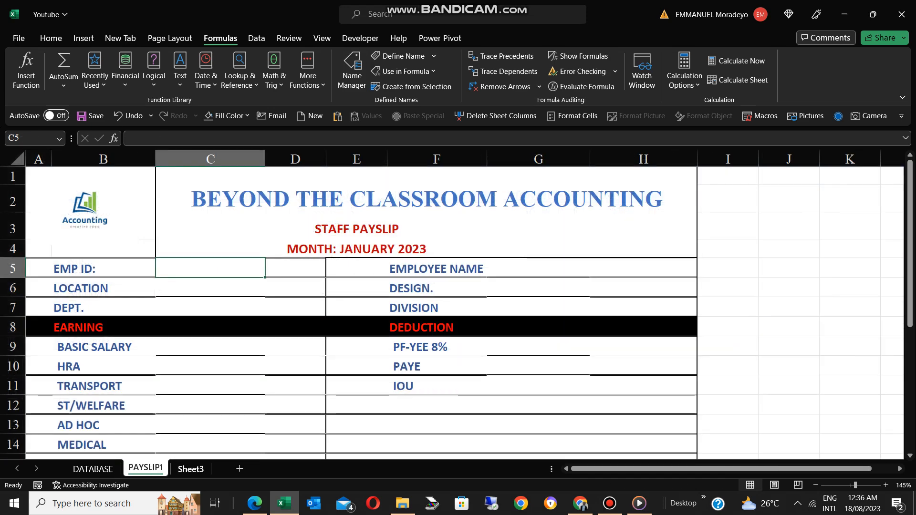
key("ctrl+Page_Down")
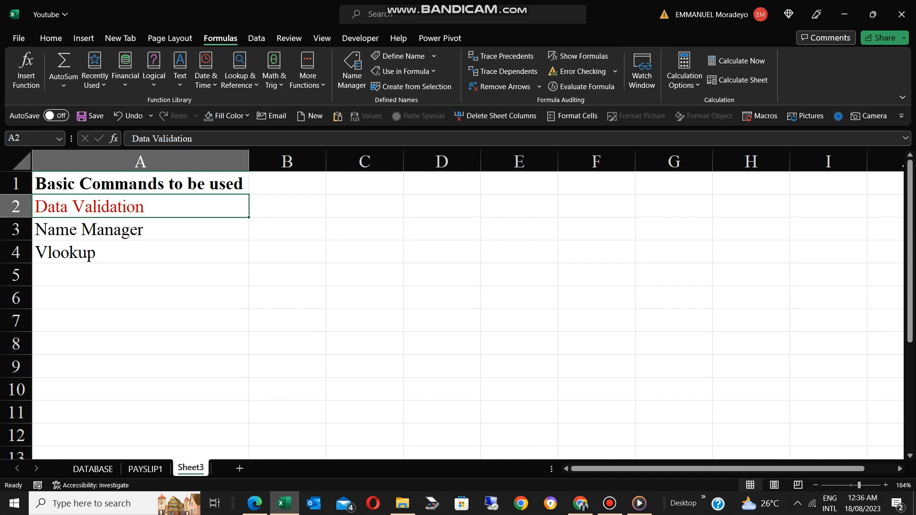
left_click(119, 230)
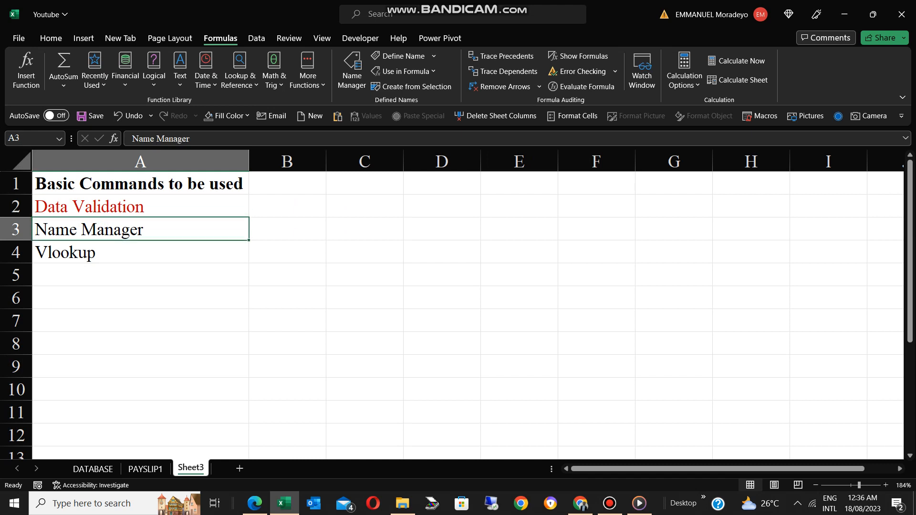
left_click(50, 38)
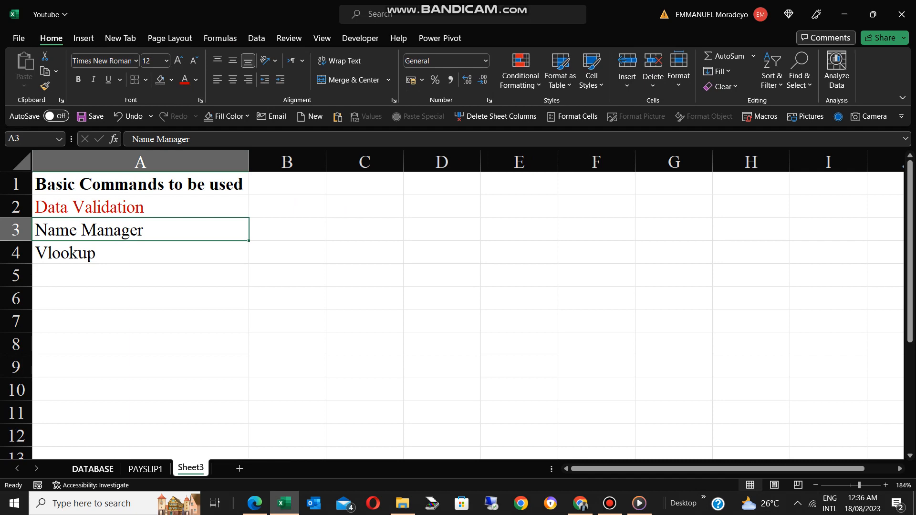
Name the range A1:R10 on the DATABASE sheet STAFFDATA, leaving out the totals row.
left_click(92, 469)
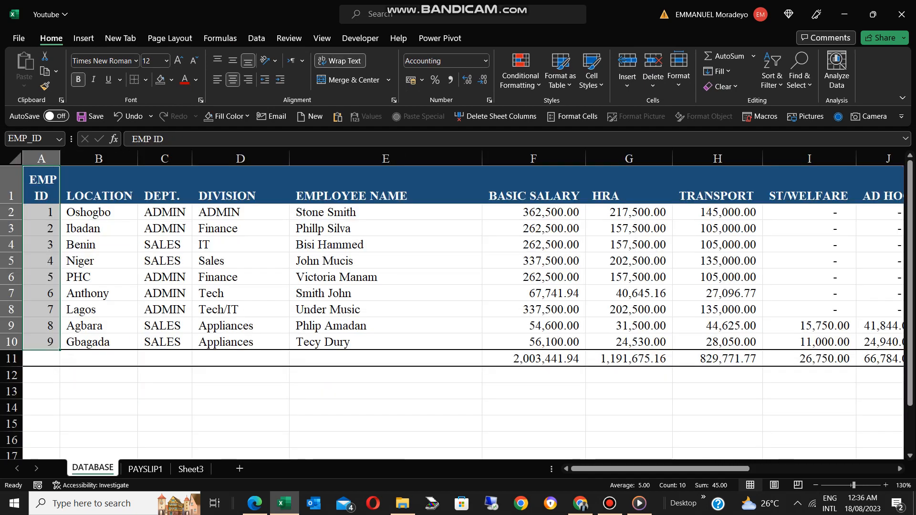
left_click_drag(42, 188, 800, 366)
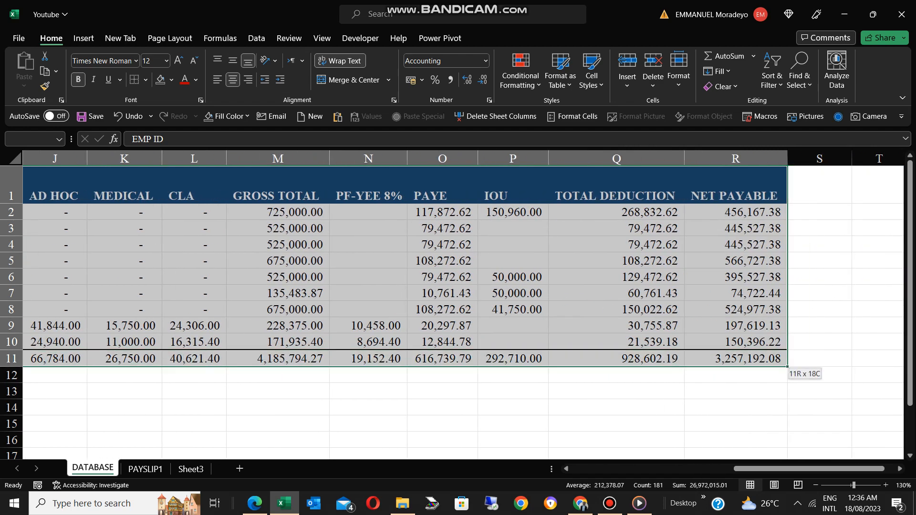
left_click_drag(787, 365, 790, 356)
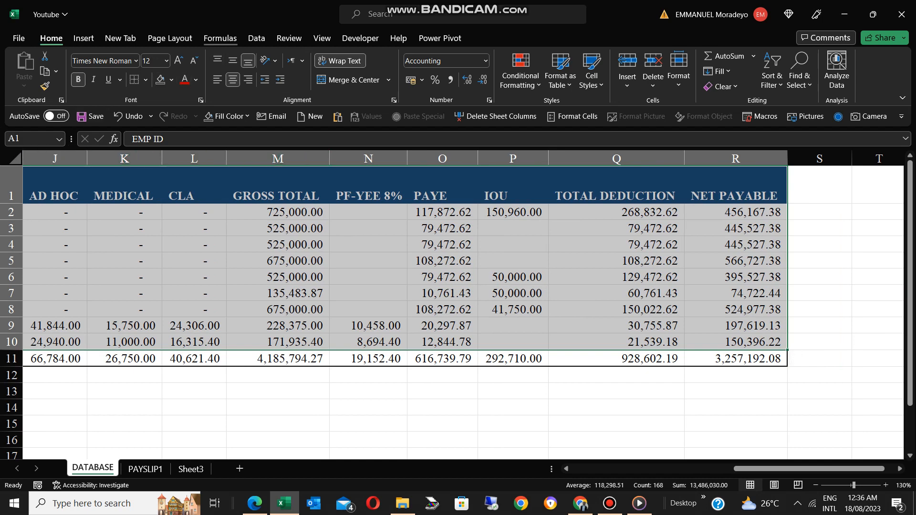
left_click(220, 39)
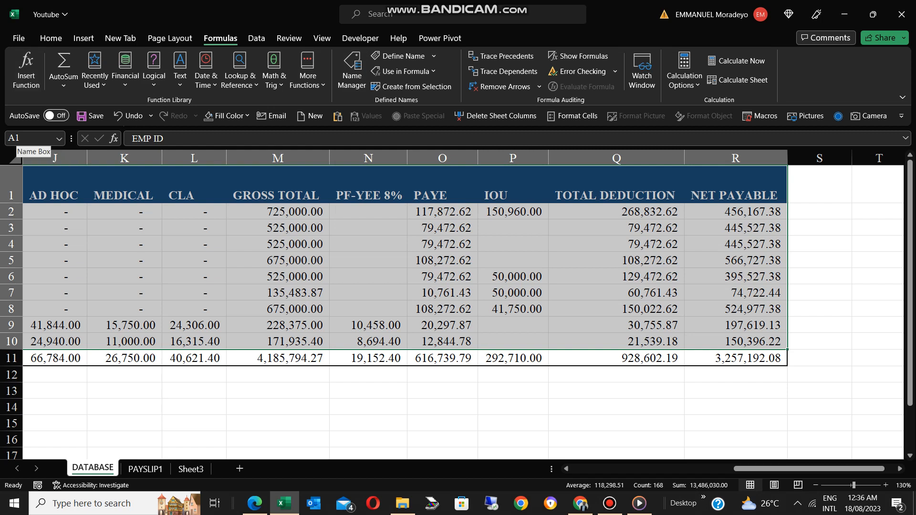
left_click(17, 138)
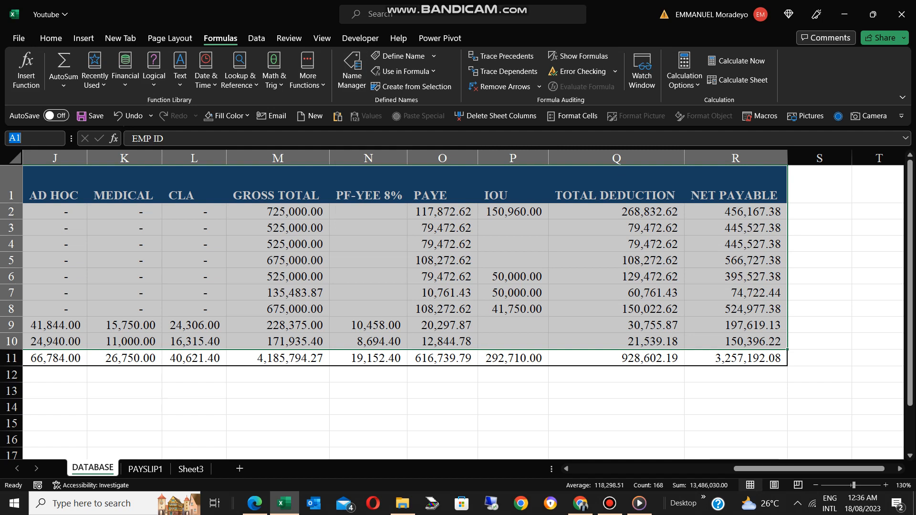
type("ST")
type("AFF")
type("DATA")
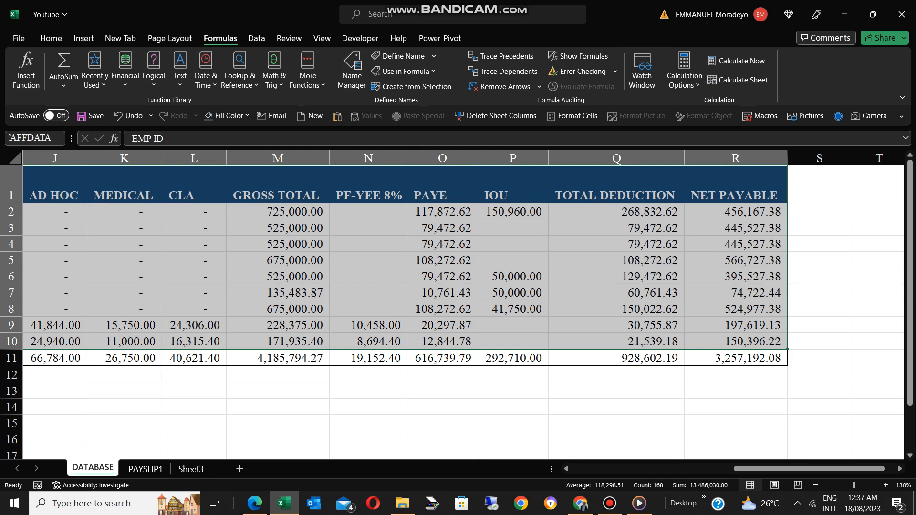
key("Return")
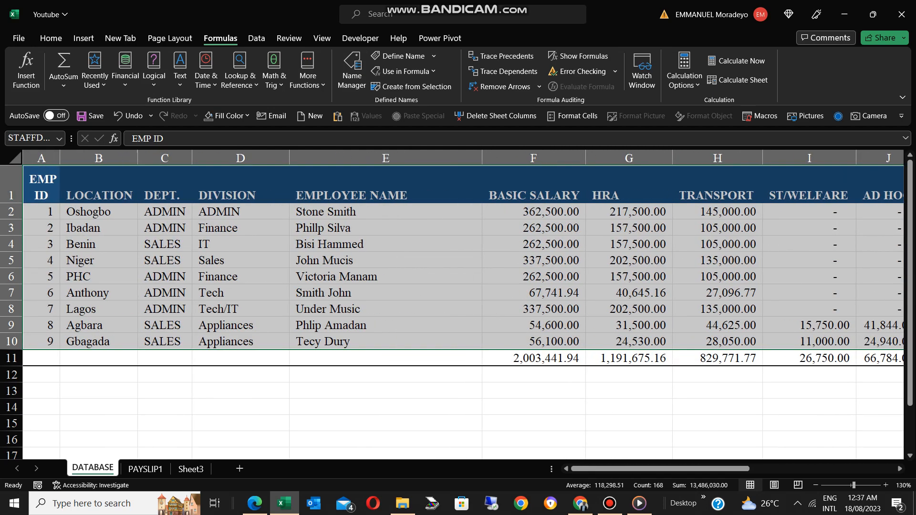
left_click(145, 469)
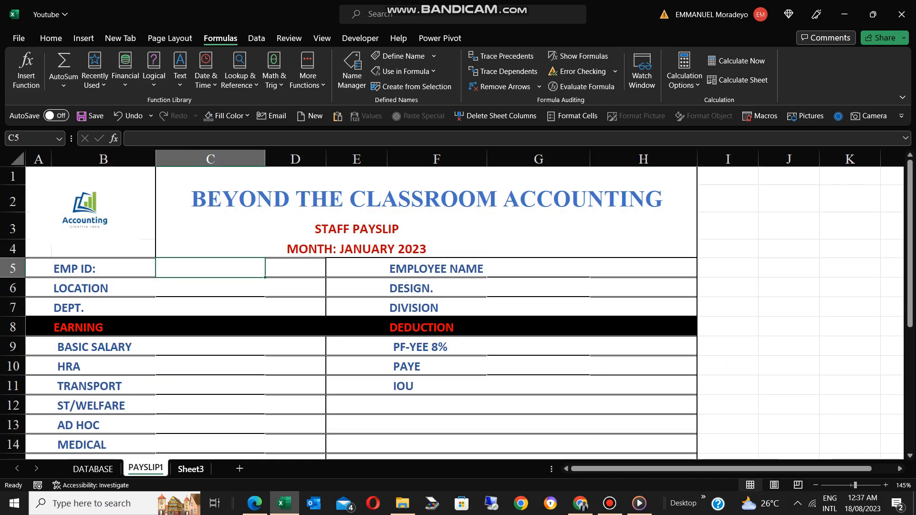
key("ctrl+Page_Down")
key("Up")
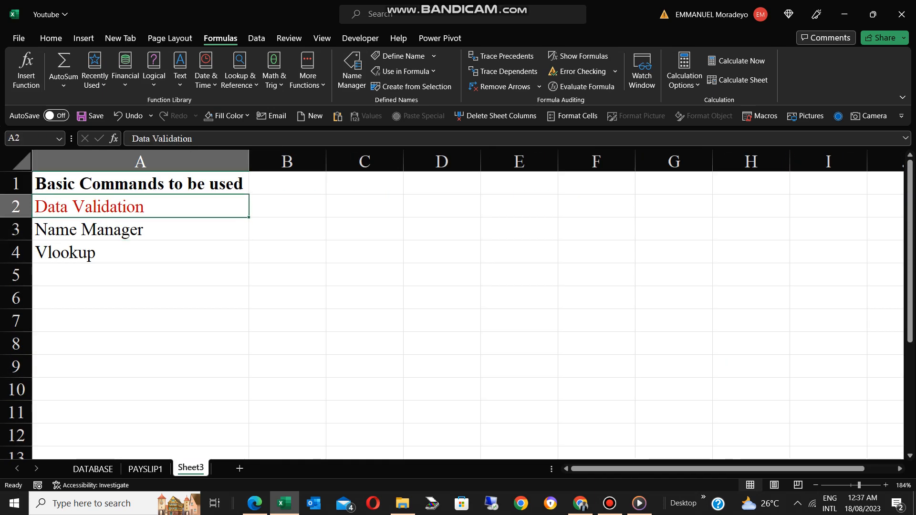
key("ctrl+Page_Up")
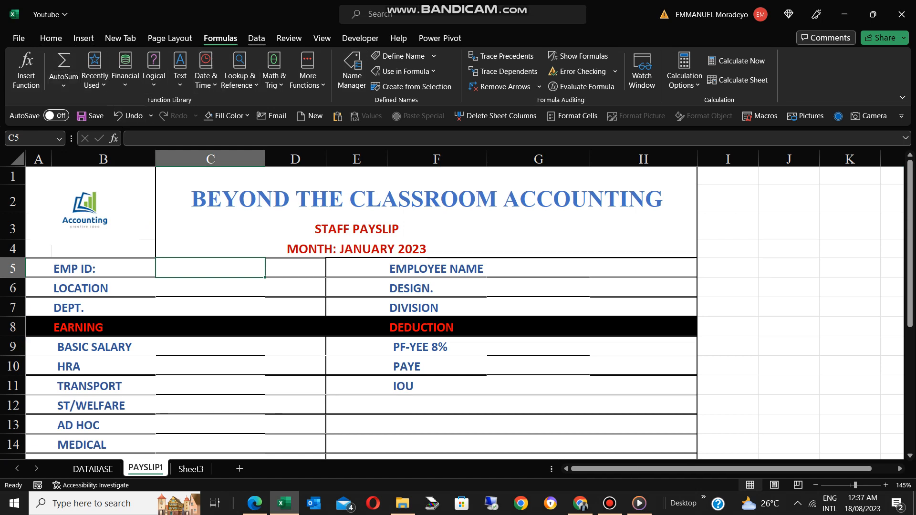
Start a data validation rule for the EMP ID cell C5 on the PAYSLIP1 sheet and restrict it to a List.
left_click(256, 38)
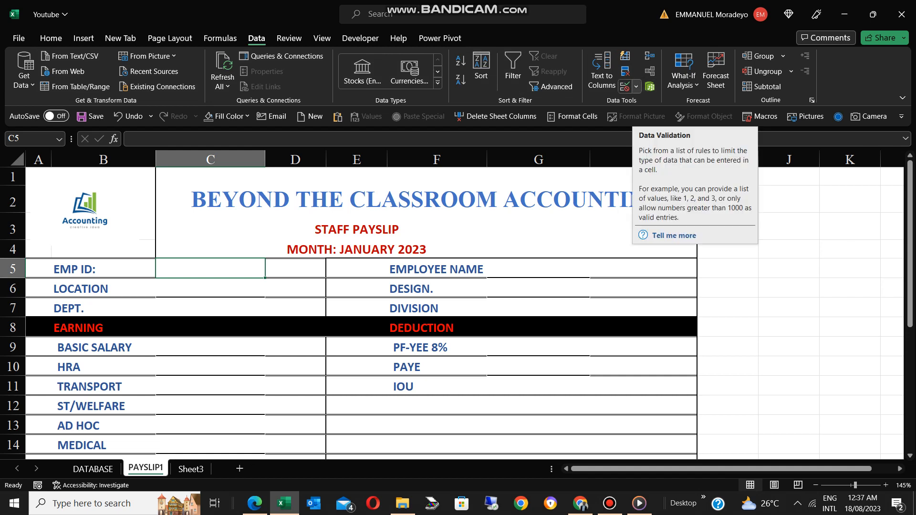
left_click(636, 87)
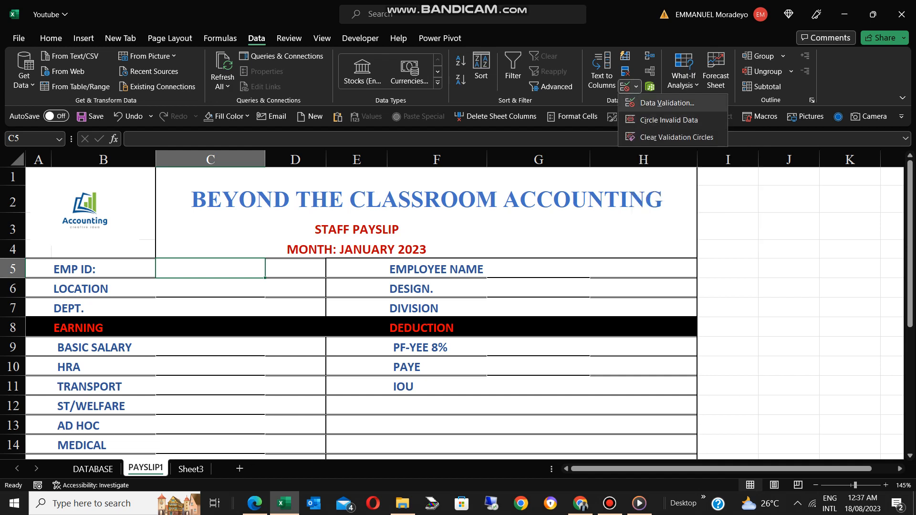
left_click(667, 102)
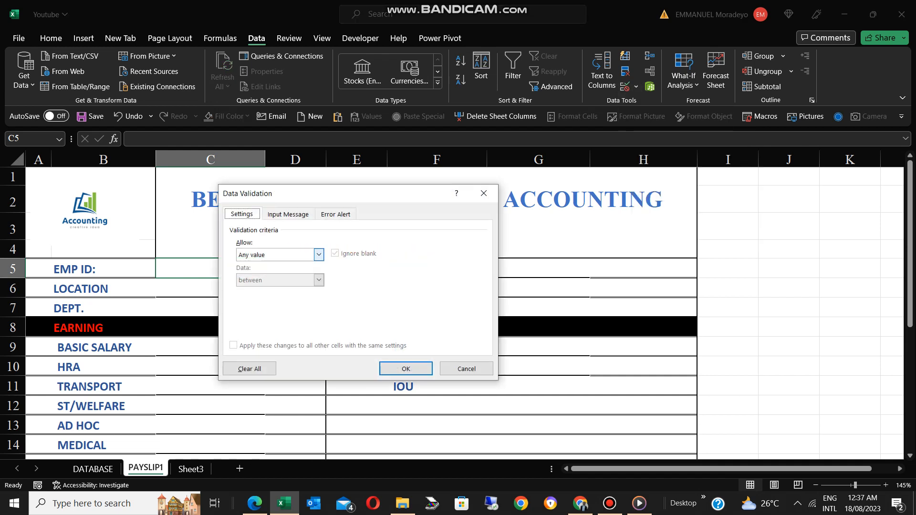
key("ctrl+Tab")
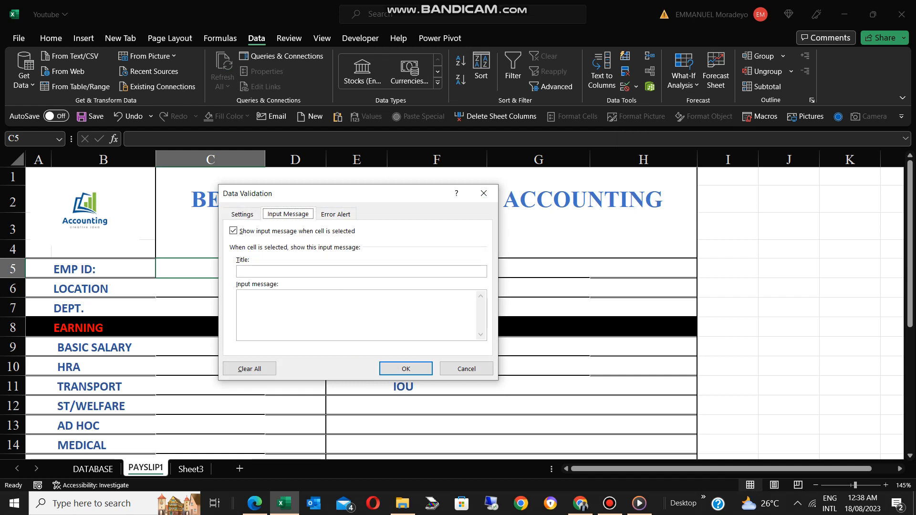
key("ctrl+Tab")
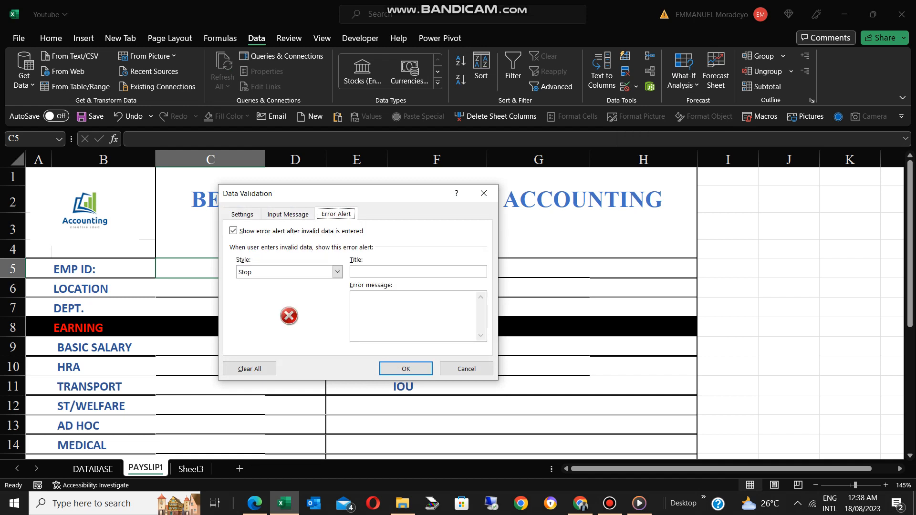
key("ctrl+Tab")
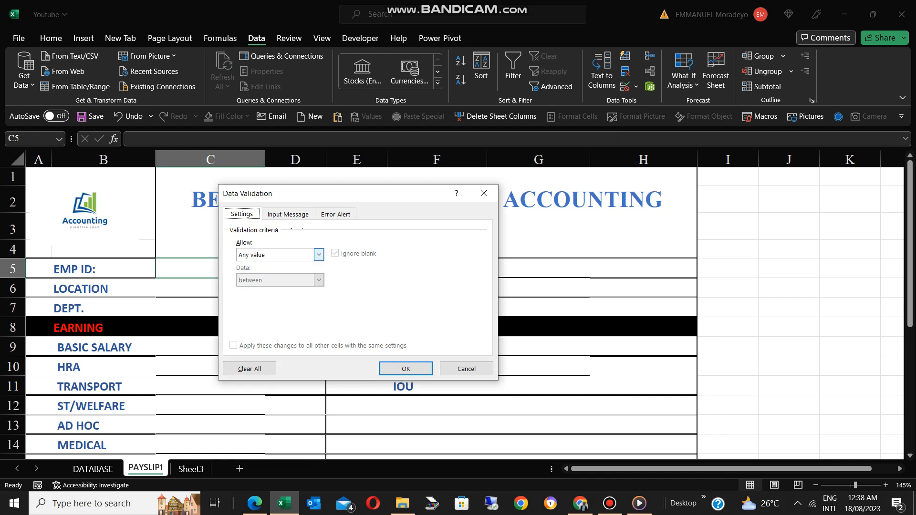
left_click(319, 255)
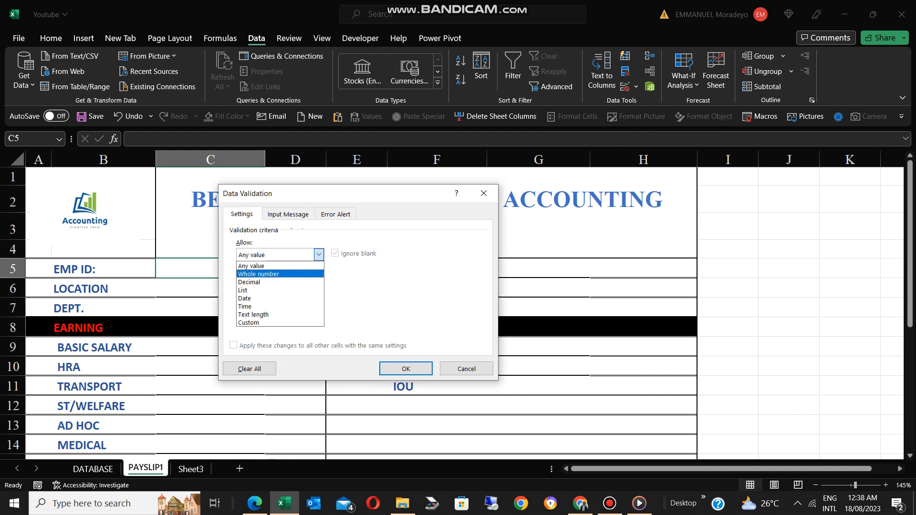
key("Return")
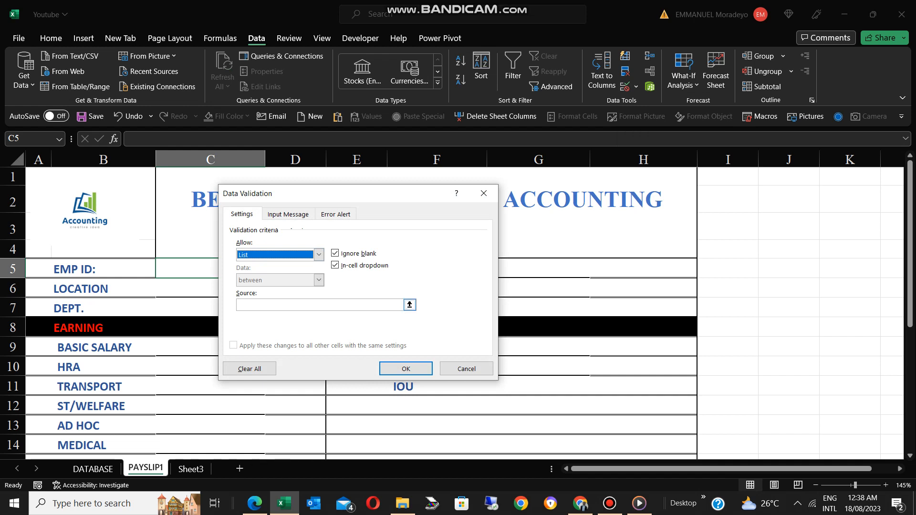
Use the defined name EMP_ID as the list source for cell C5, apply the rule and check its drop-down choices.
left_click(319, 305)
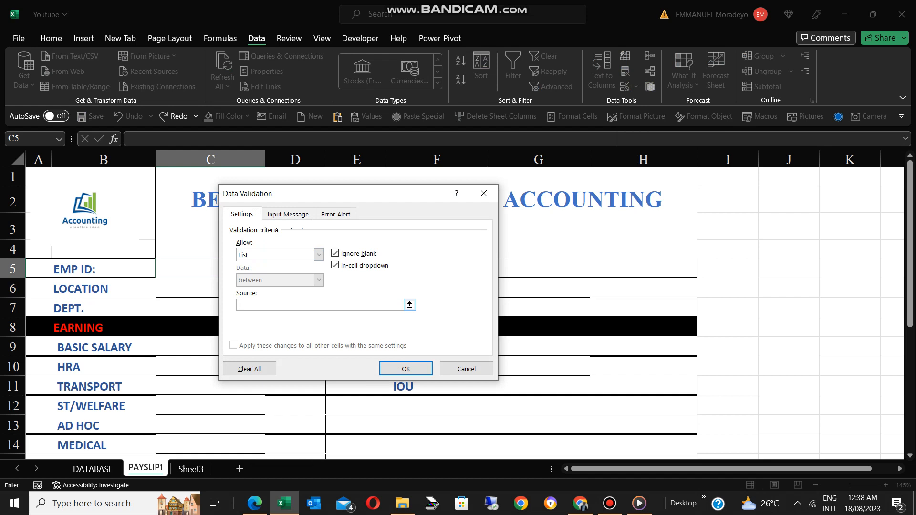
key("F3")
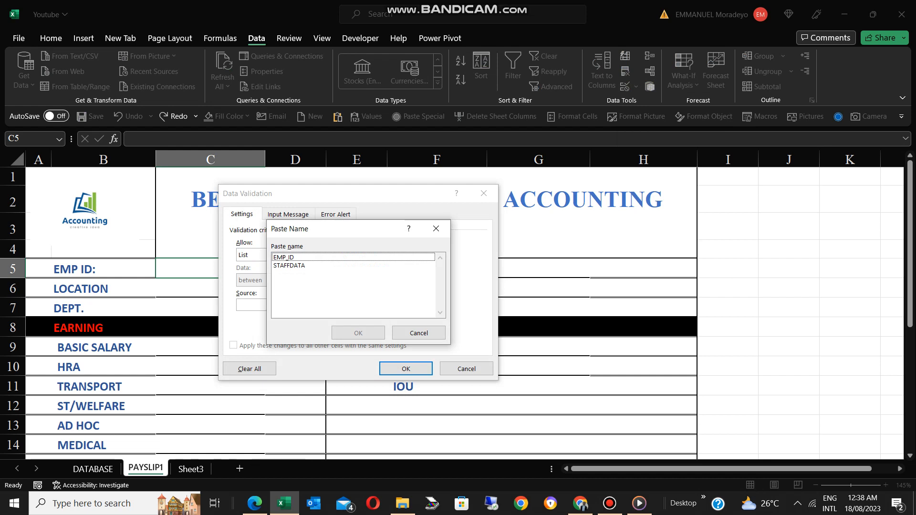
left_click(353, 257)
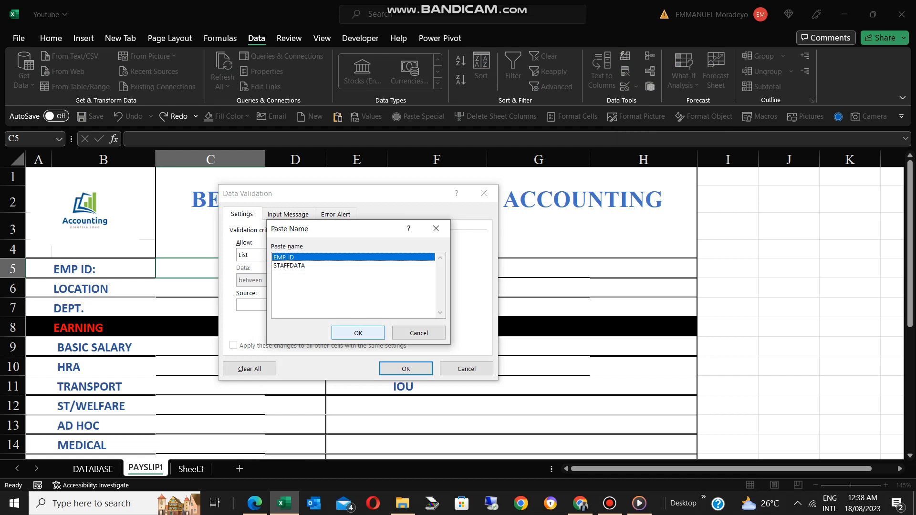
left_click(358, 333)
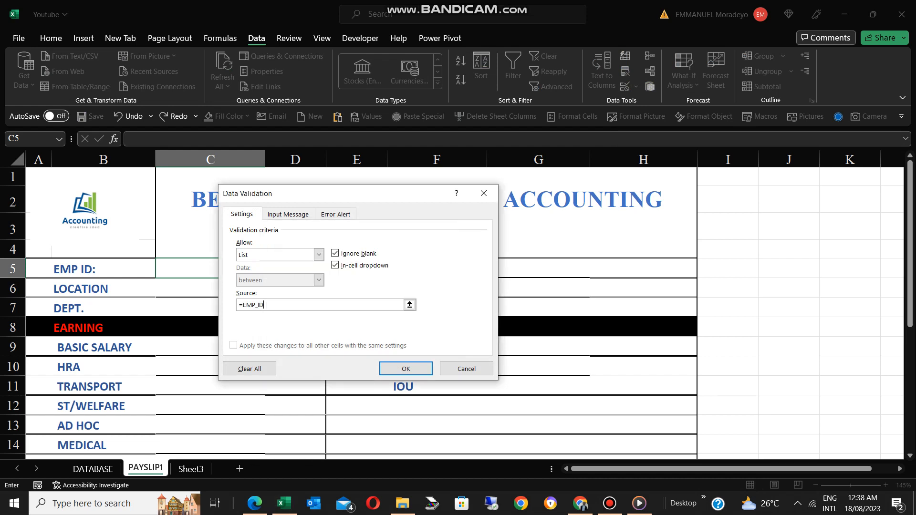
left_click(405, 369)
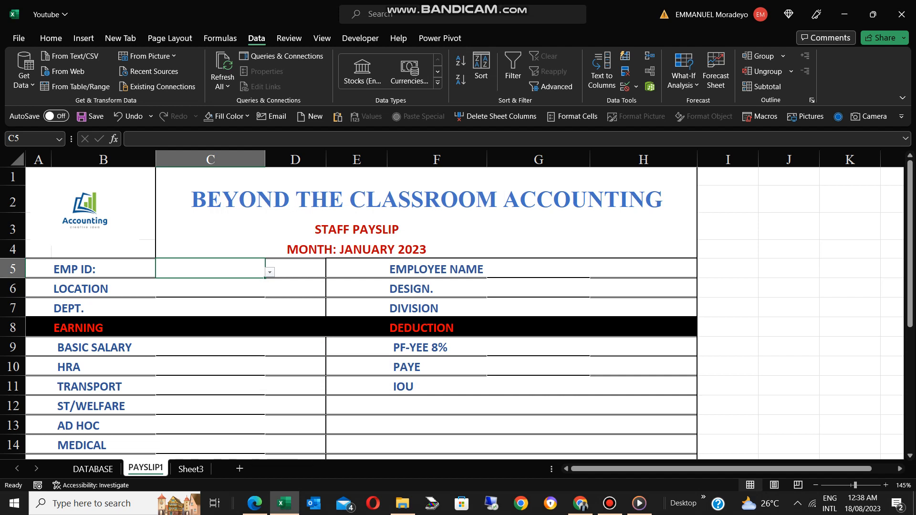
key("alt+Down")
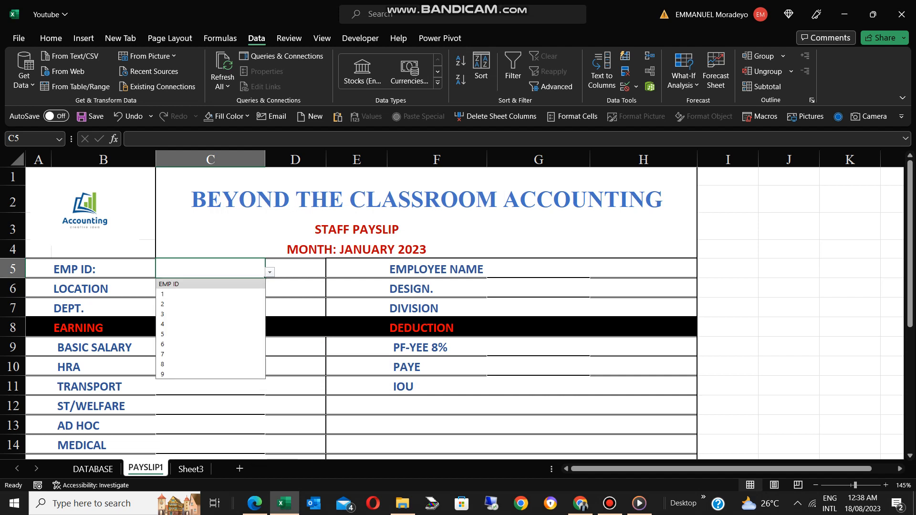
key("Down")
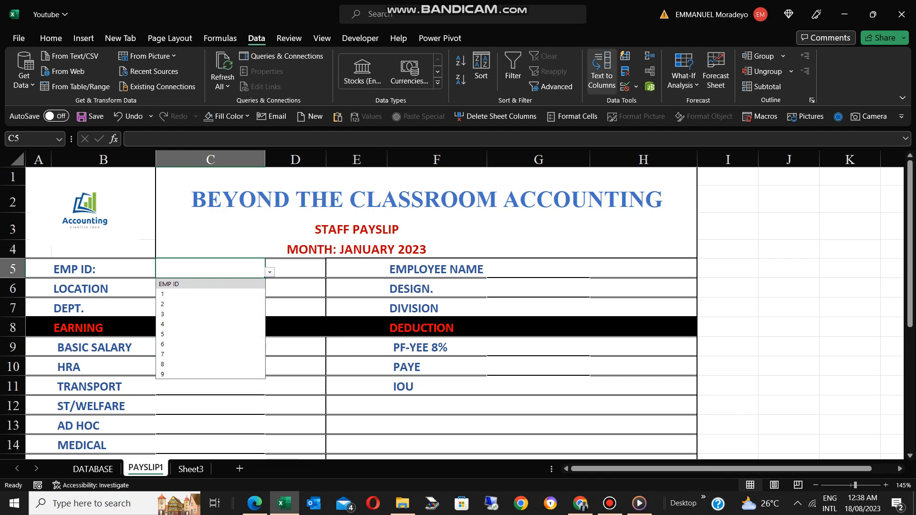
Clear all data validation settings from the EMP ID cell C5 on the payslip.
left_click(636, 86)
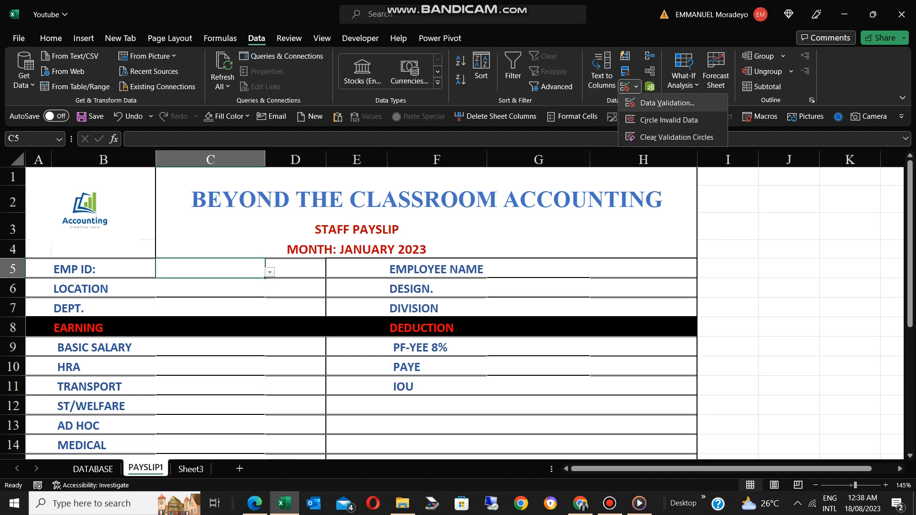
left_click(663, 103)
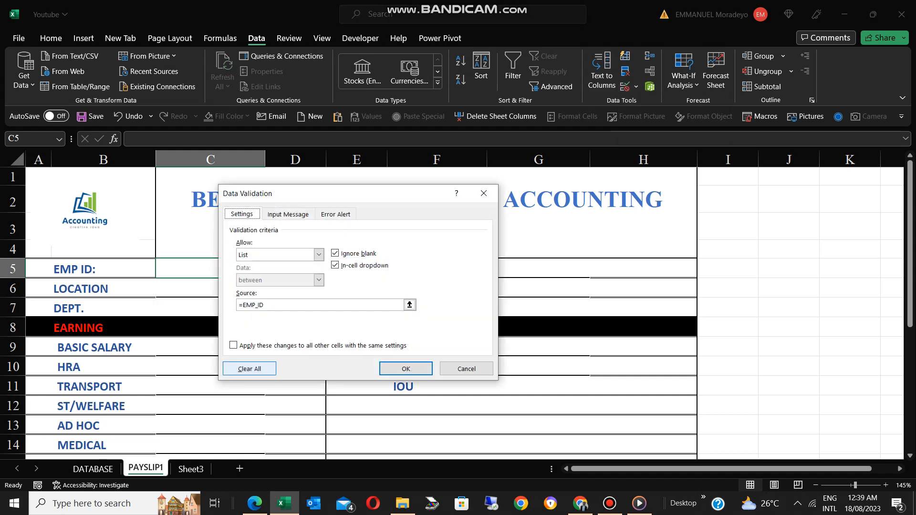
left_click(250, 368)
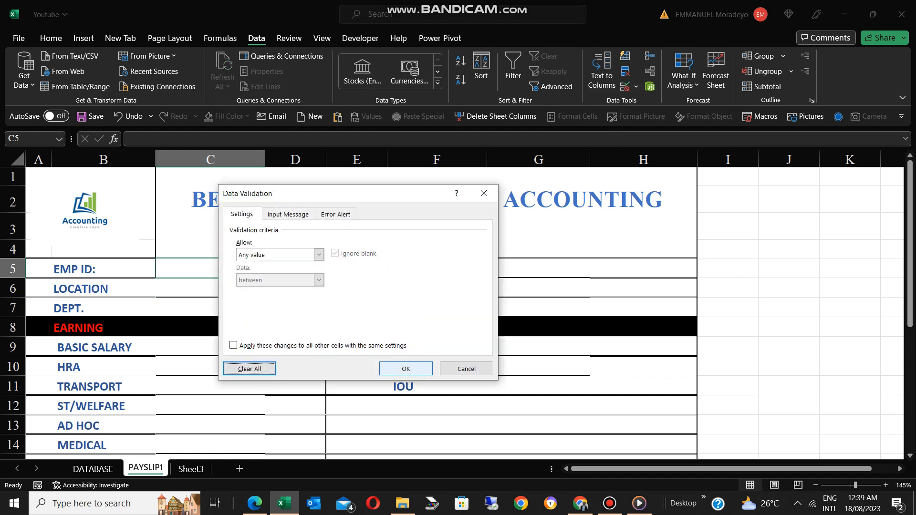
left_click(406, 369)
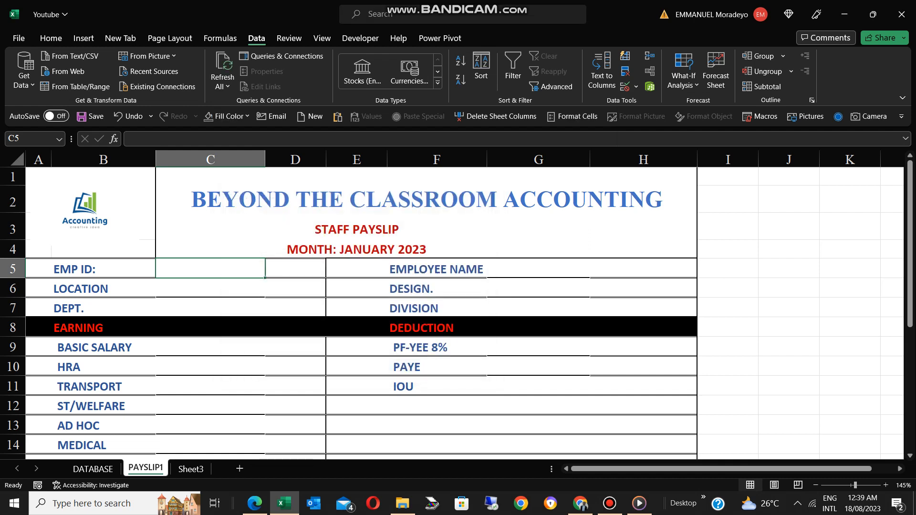
Restrict the EMP ID cell C5 to a validation list sourced from the EMP_ID range A1:A10 on the DATABASE sheet.
key("Return")
key("Up")
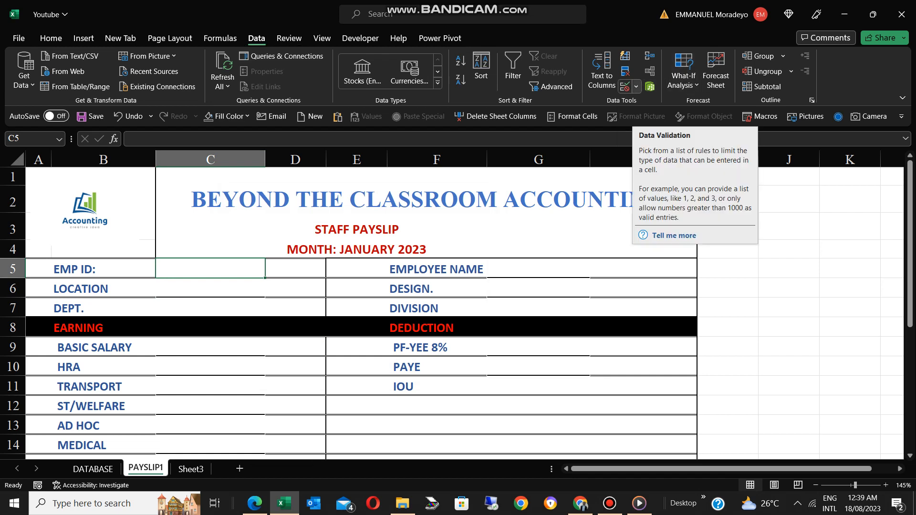
left_click(636, 86)
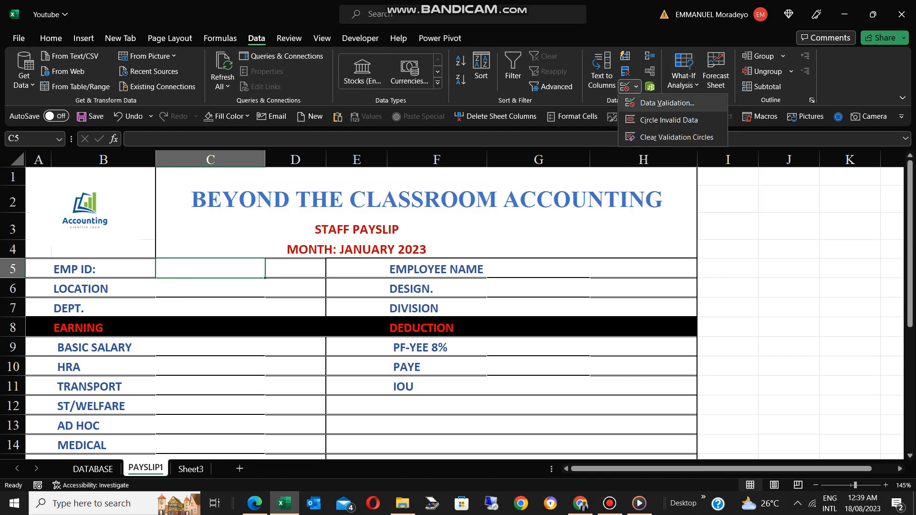
left_click(667, 103)
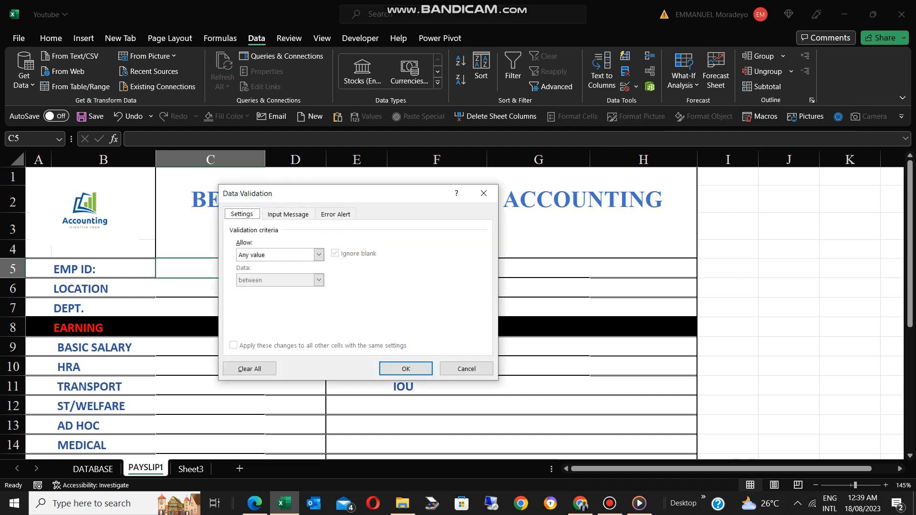
left_click(319, 254)
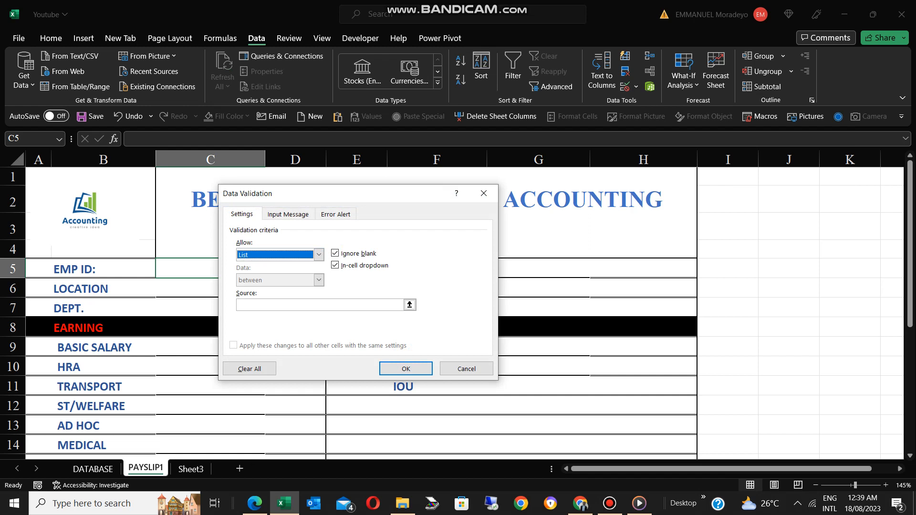
left_click(310, 305)
type("=")
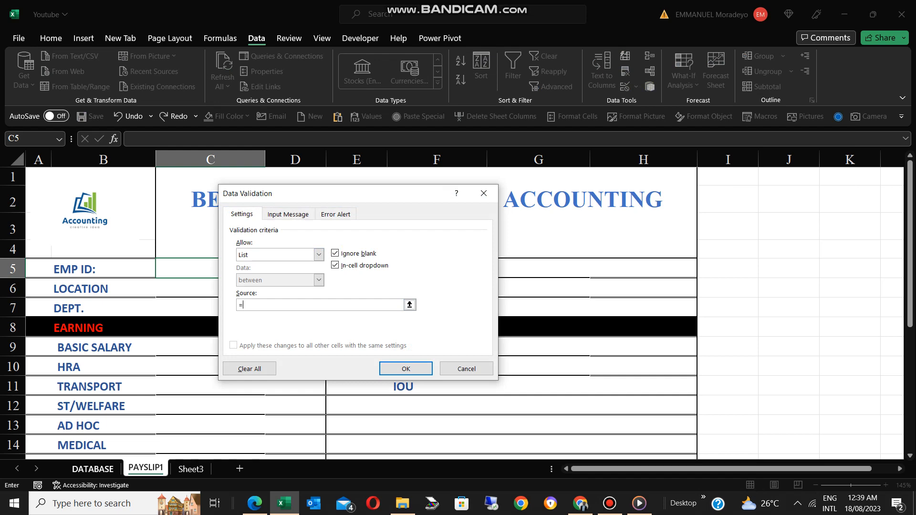
left_click(93, 469)
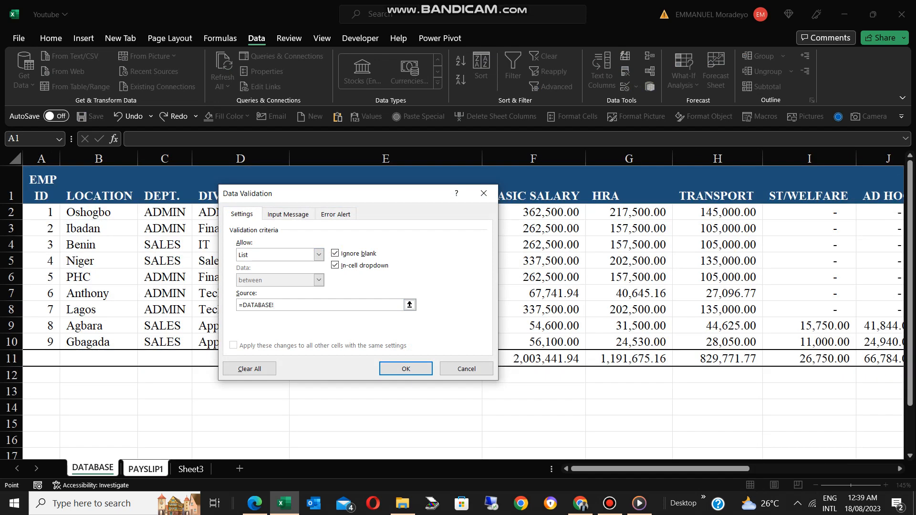
left_click_drag(41, 186, 42, 342)
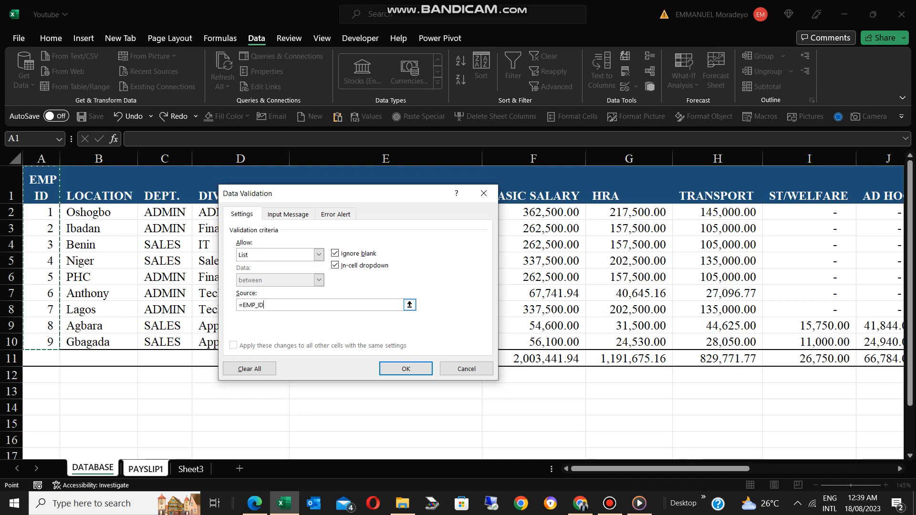
left_click(405, 369)
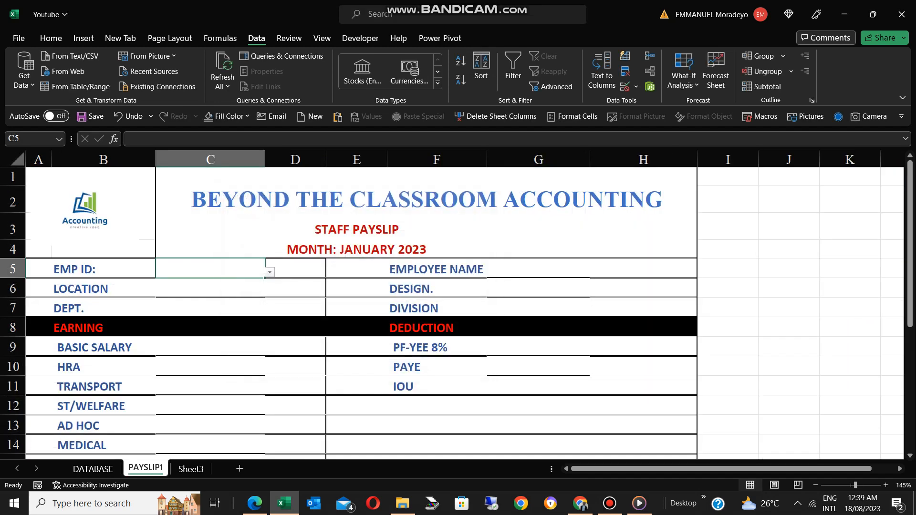
Review the employee ID choices in cell C5's drop-down list without choosing one.
key("alt+Down")
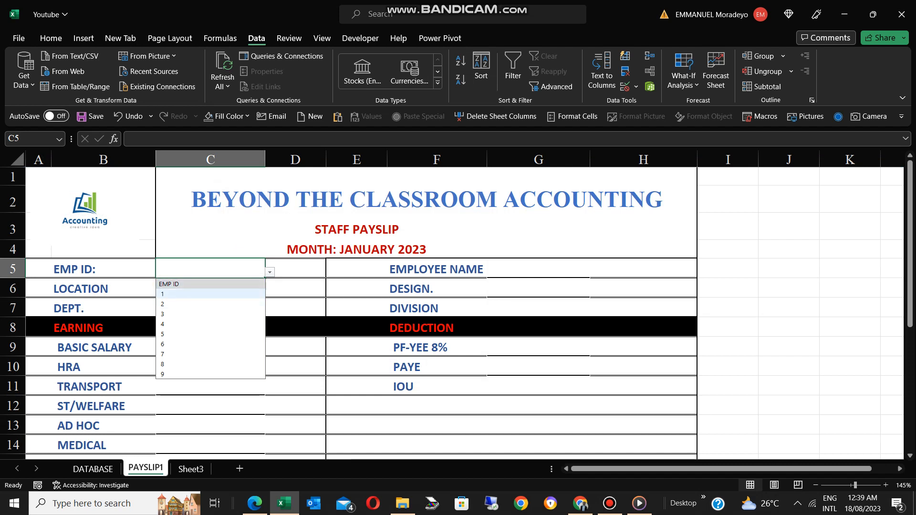
key("Down")
key("Down")
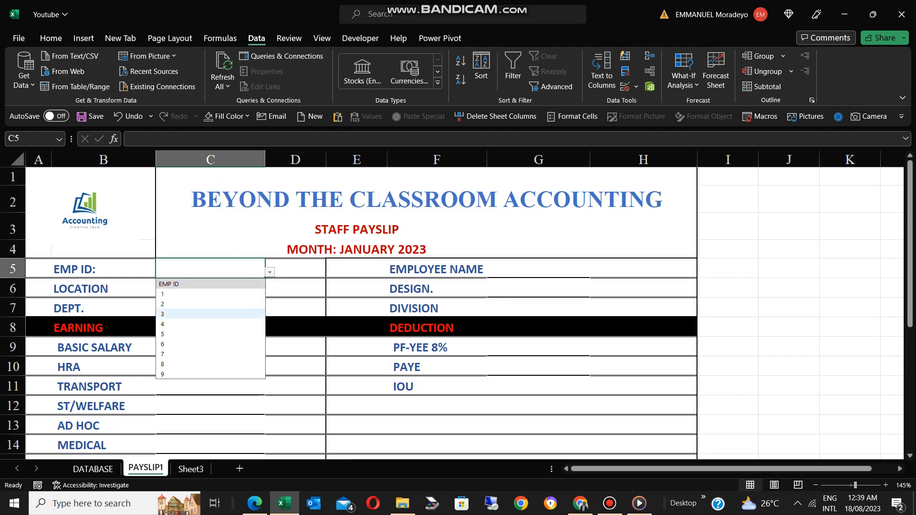
key("Escape")
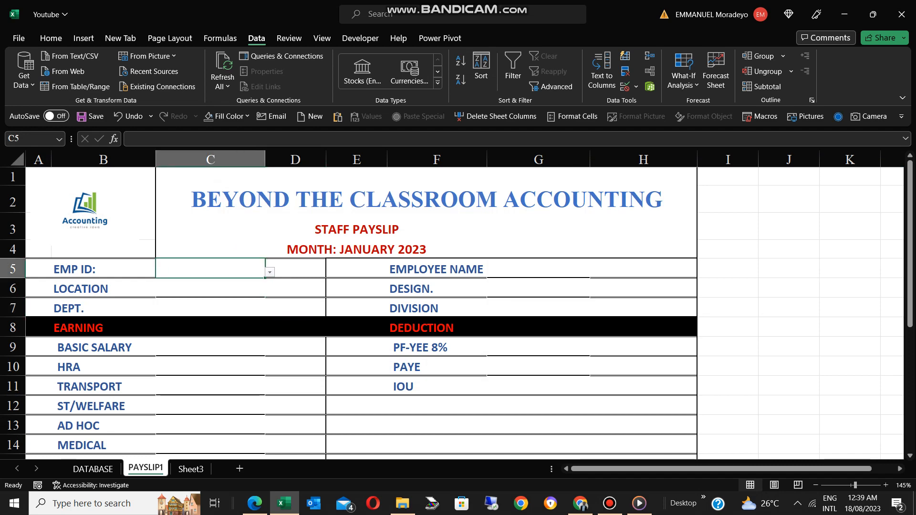
Colour the Name Manager entry in cell A3 of Sheet3 red and move on to the Vlookup entry.
key("ctrl+Page_Down")
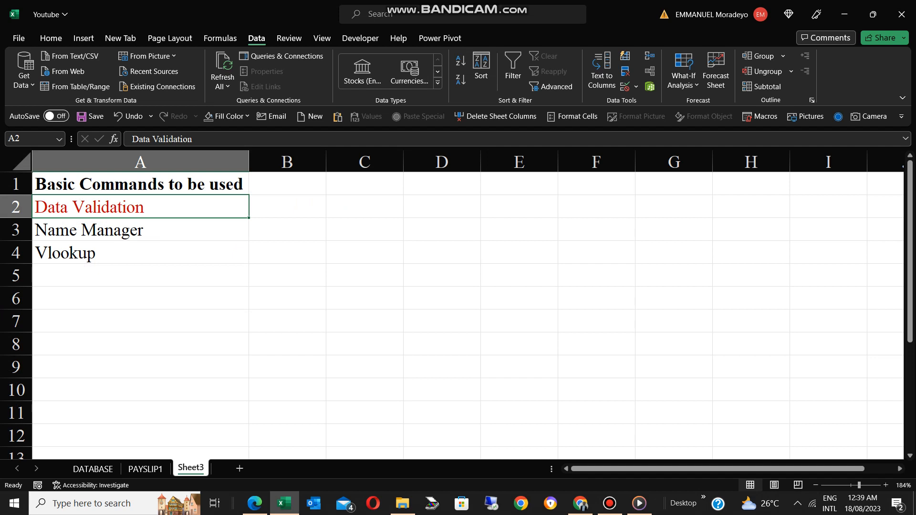
key("Down")
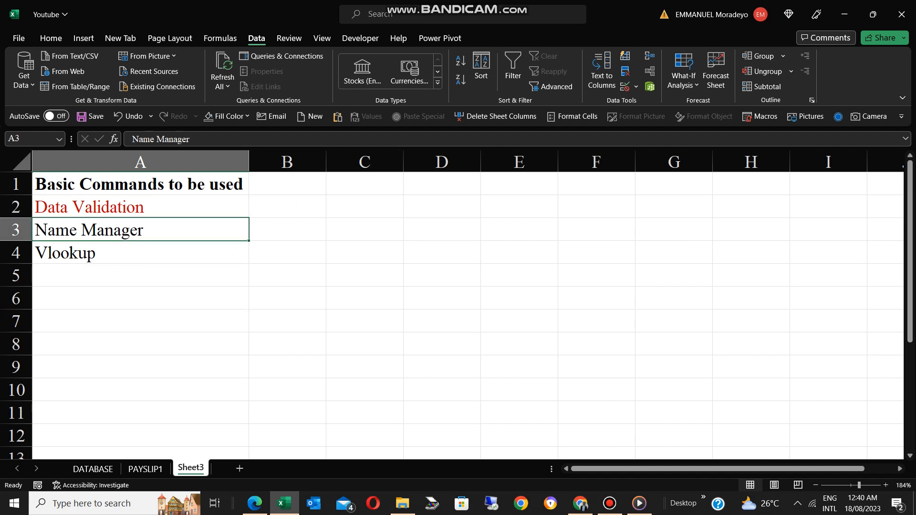
left_click(51, 38)
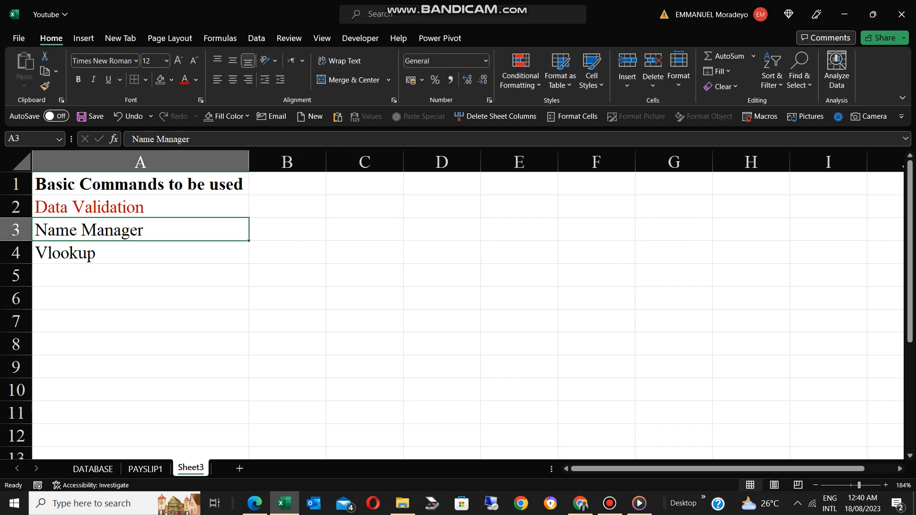
left_click(184, 79)
key("Down")
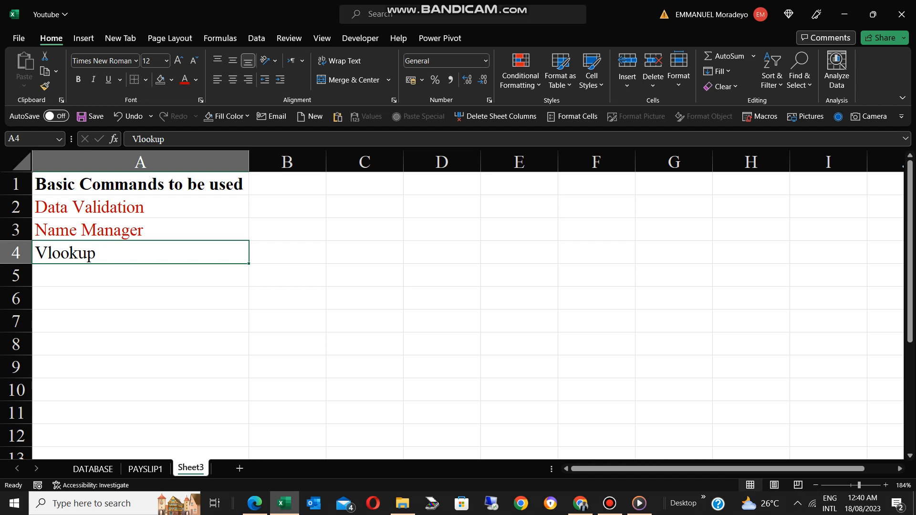
Compare the Employee Name cell G5 on PAYSLIP1 with the EMPLOYEE NAME column on the DATABASE sheet.
left_click(145, 469)
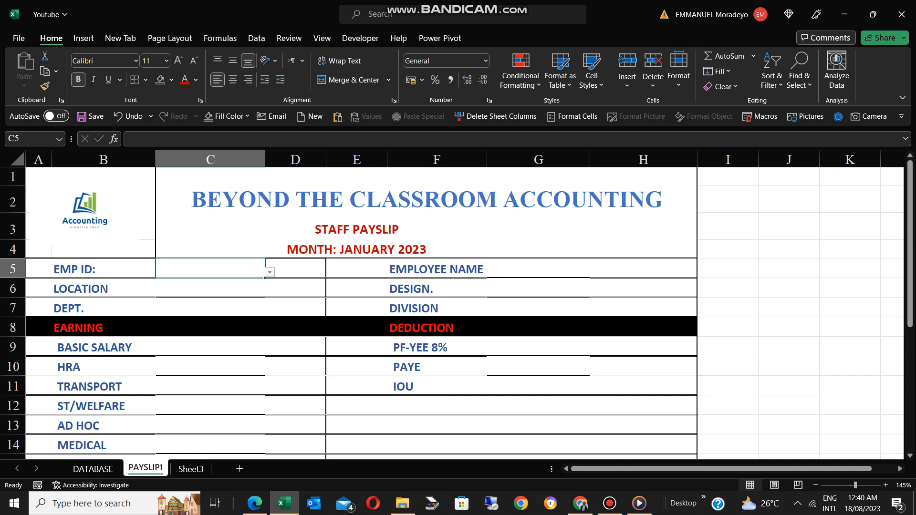
left_click(538, 268)
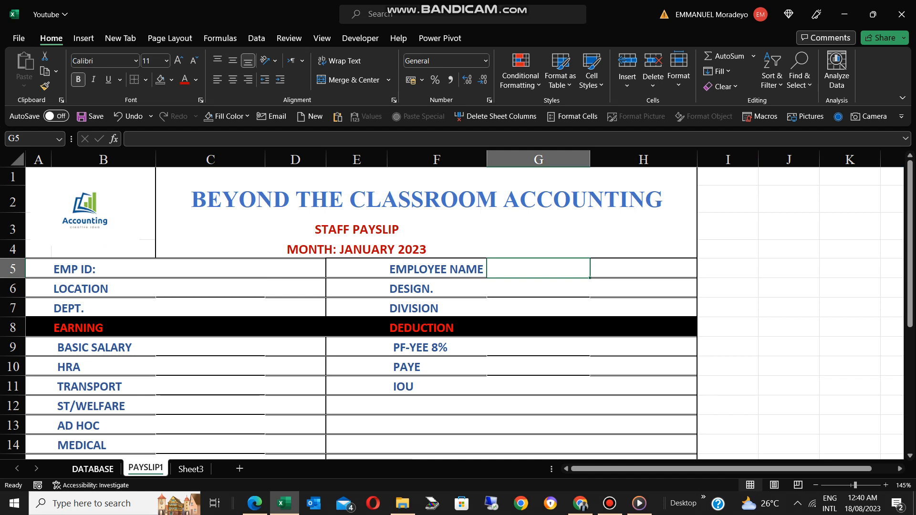
left_click(93, 470)
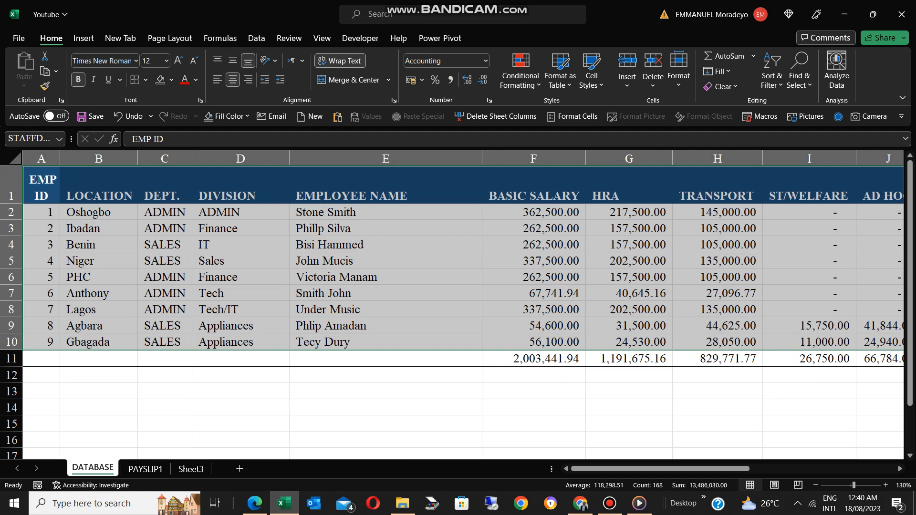
left_click(386, 212)
left_click(145, 469)
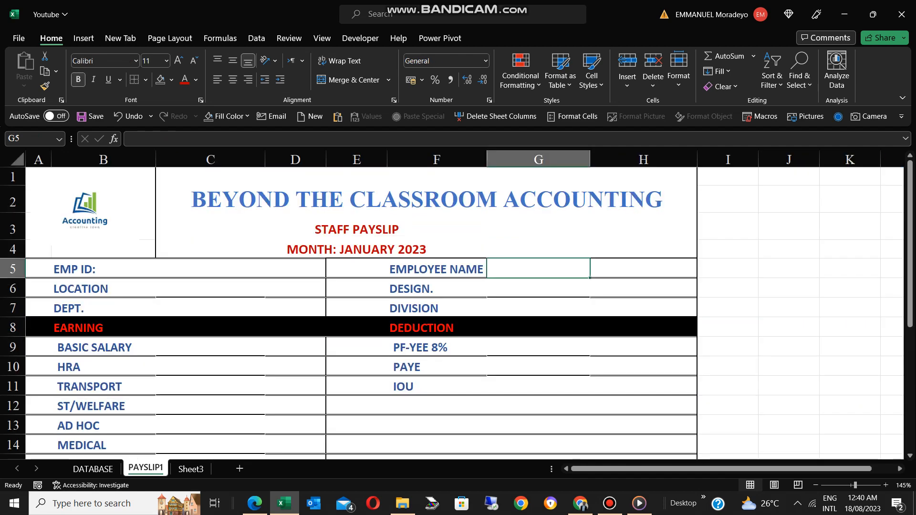
key("Right")
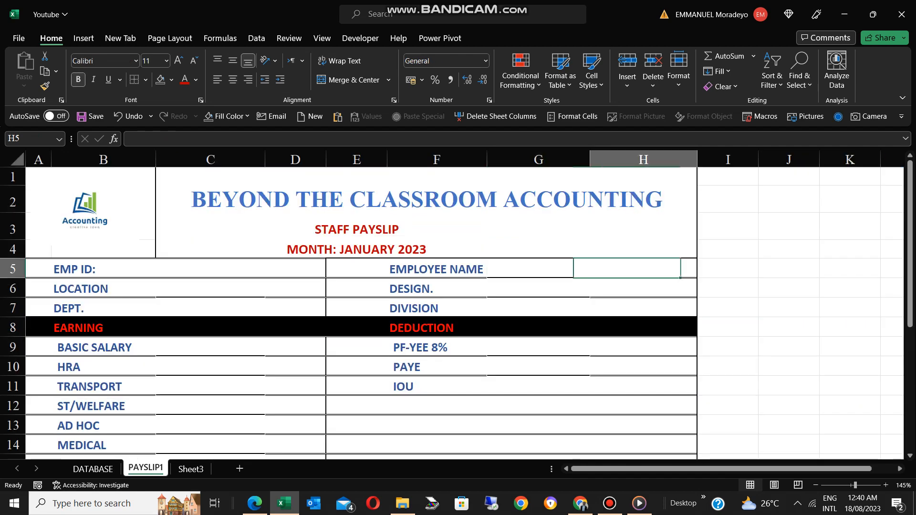
key("Left")
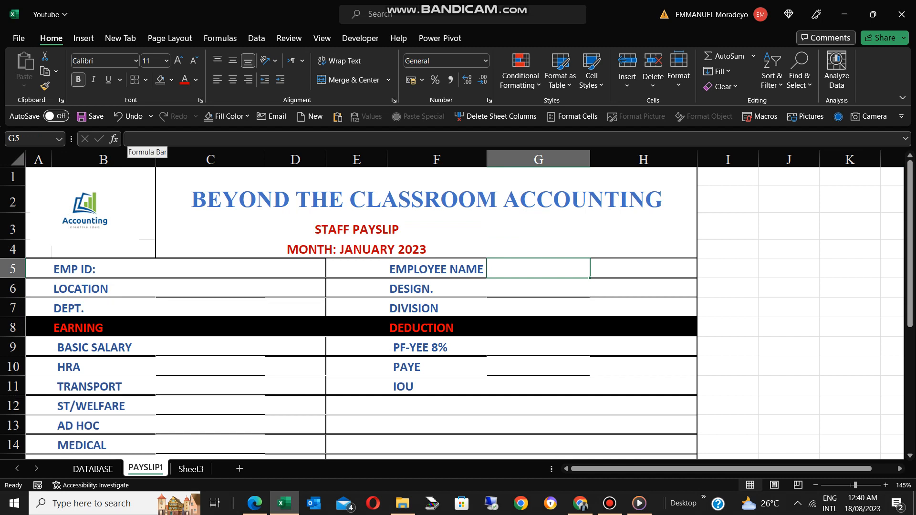
Begin a VLOOKUP formula in the Employee Name cell G5 with the absolute reference $C$5 as the lookup value.
left_click(134, 139)
type("=")
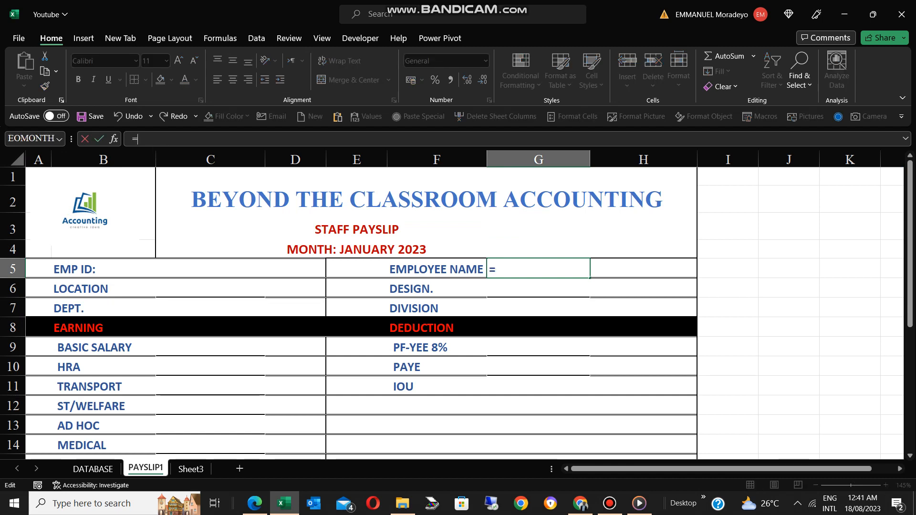
type("VL")
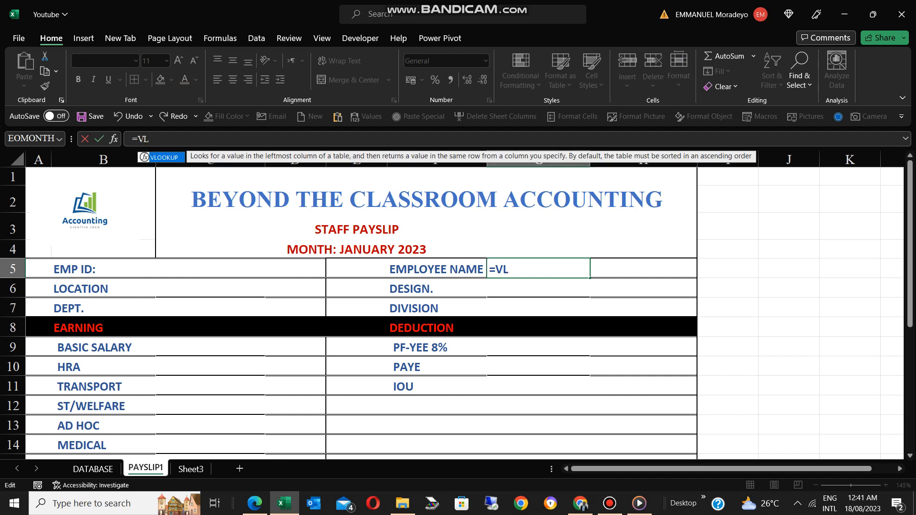
key("Tab")
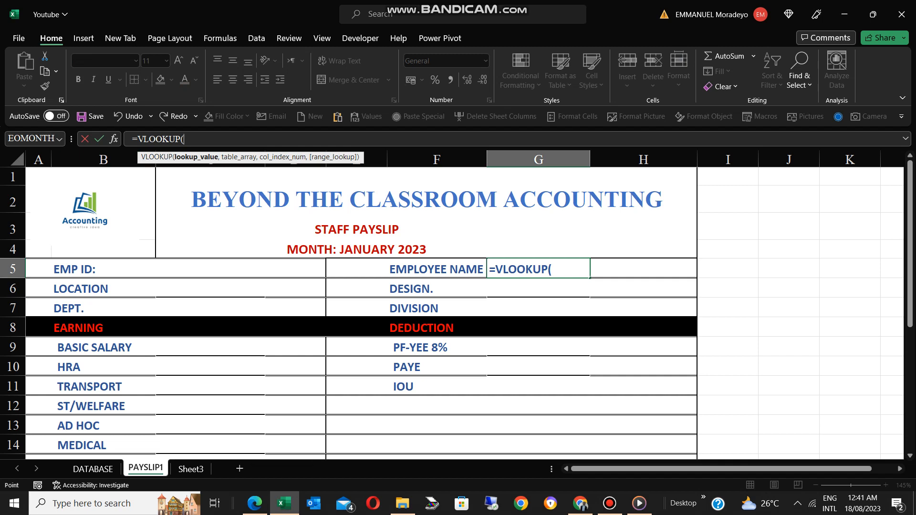
left_click(209, 268)
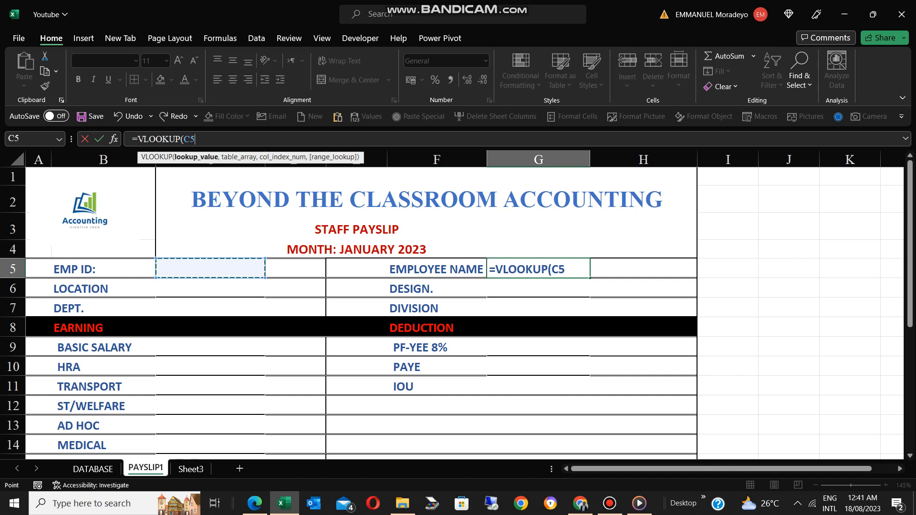
key("F4")
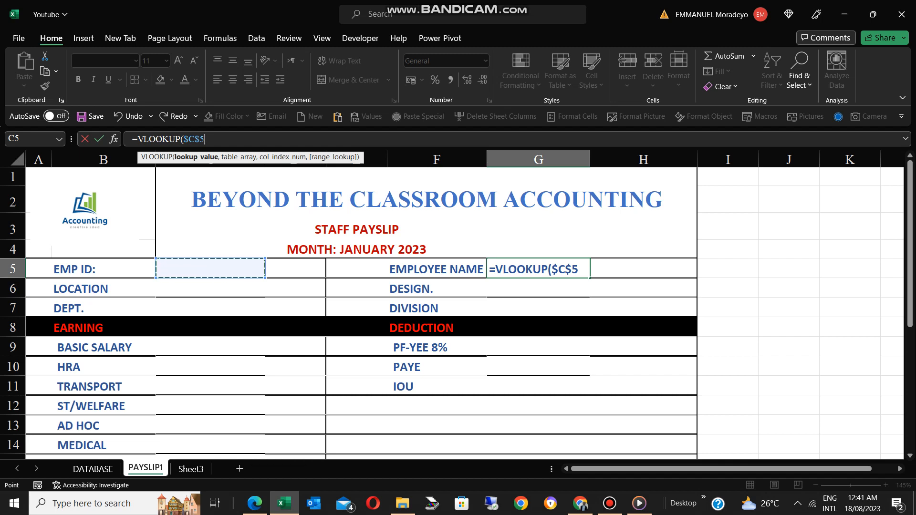
Use the defined name STAFFDATA as the table array of the VLOOKUP formula in G5 and continue to the column index.
type(",")
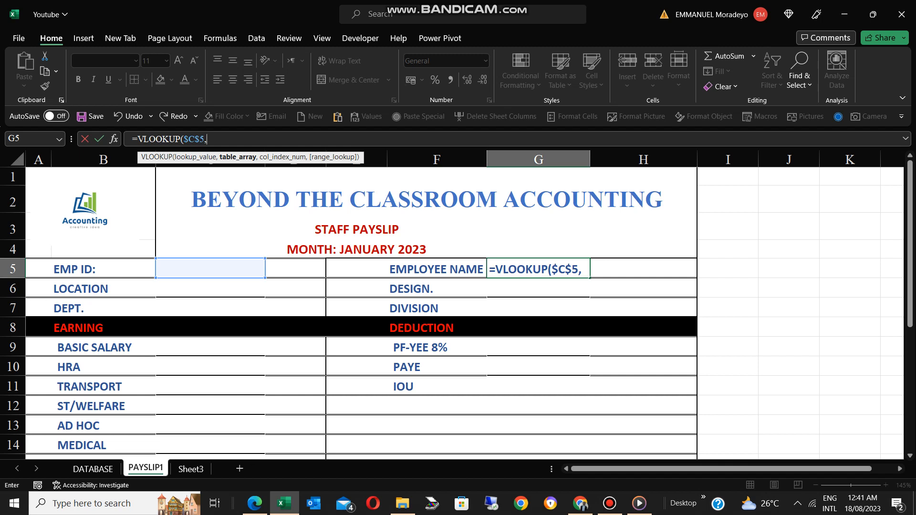
key("F3")
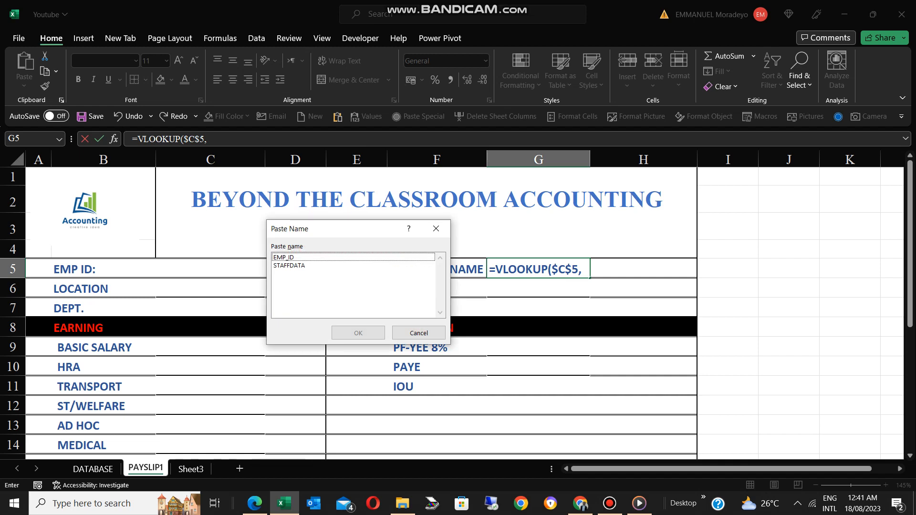
left_click(306, 265)
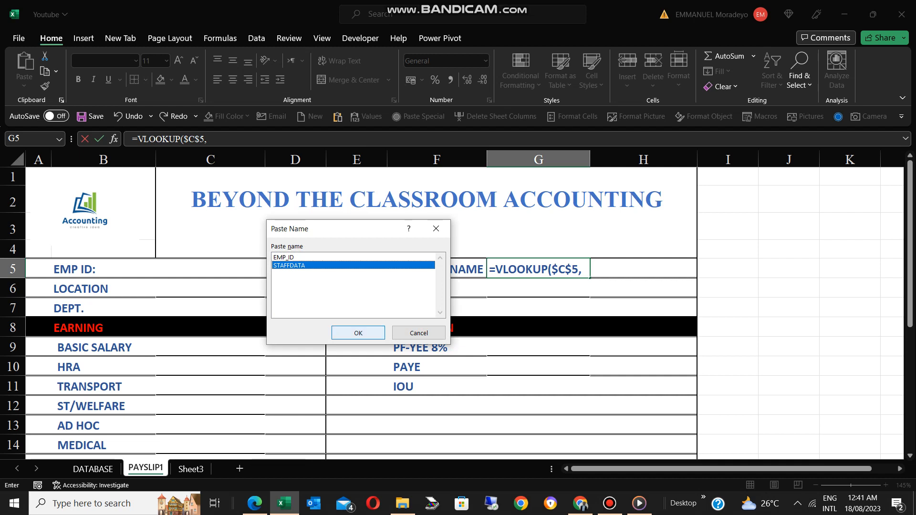
left_click(357, 333)
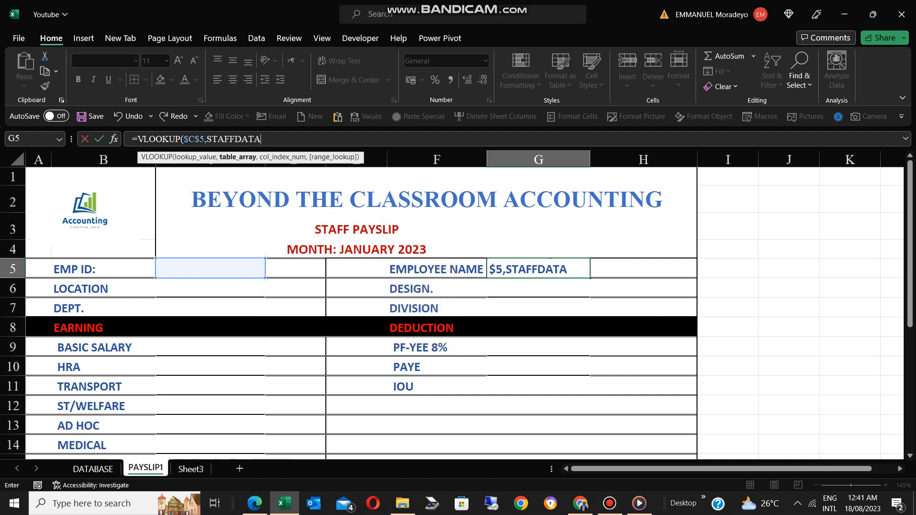
type(",")
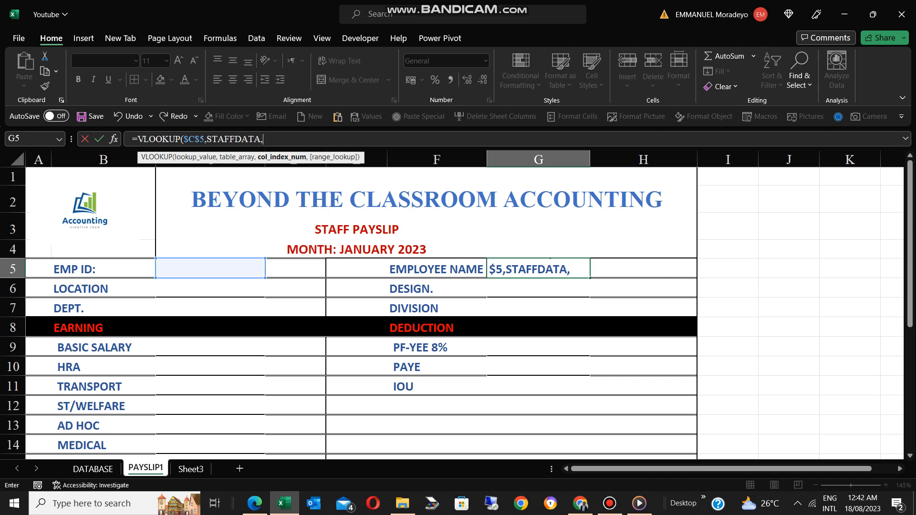
Look at the column order on the DATABASE sheet and delete the inserted sheet reference from the VLOOKUP formula.
left_click(93, 469)
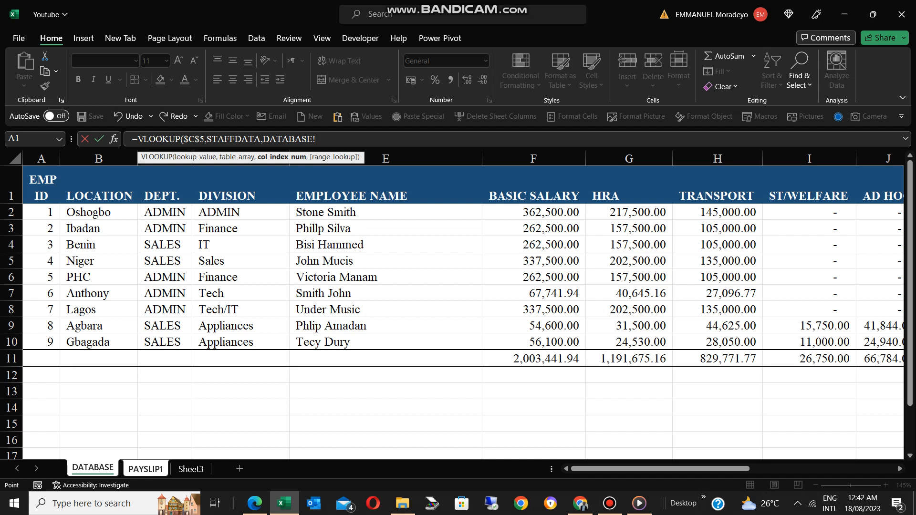
key("BackSpace")
key("BackSpace")
key("BackSpace")
key("BackSpace")
key("BackSpace")
key("BackSpace")
key("BackSpace")
key("BackSpace")
key("BackSpace")
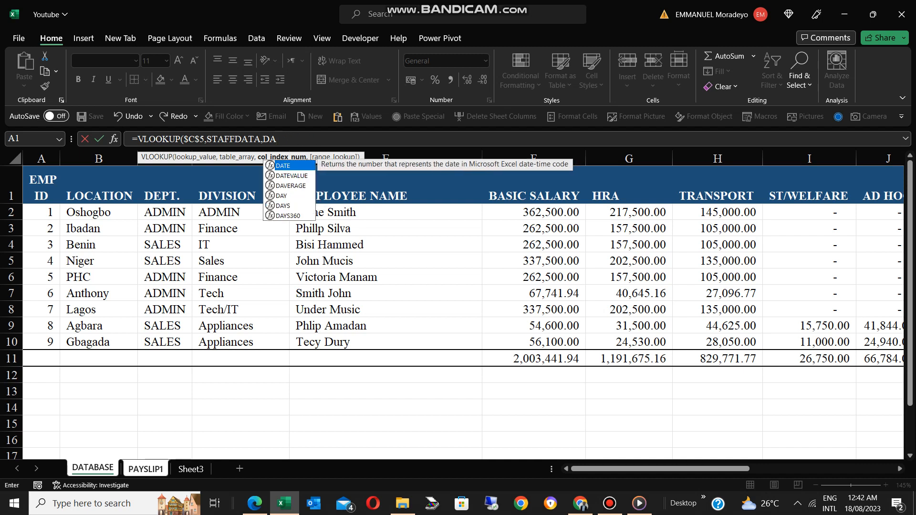